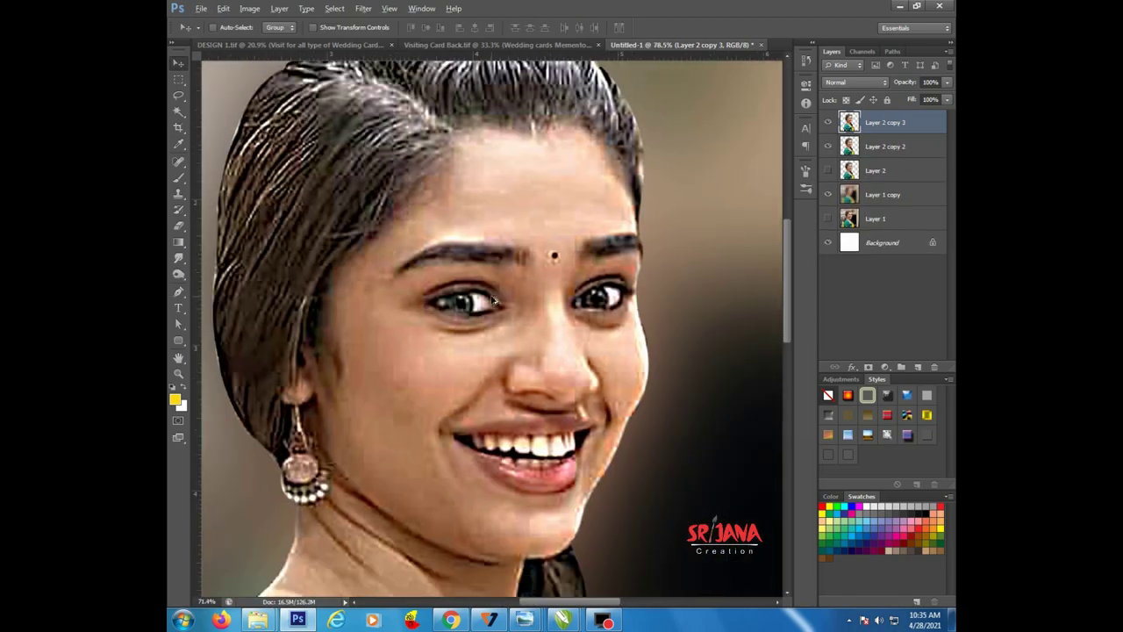
Paint a purple arc on the lower iris and a solid black pupil on Layer 3
scroll(473, 289, up, 5)
click(464, 278)
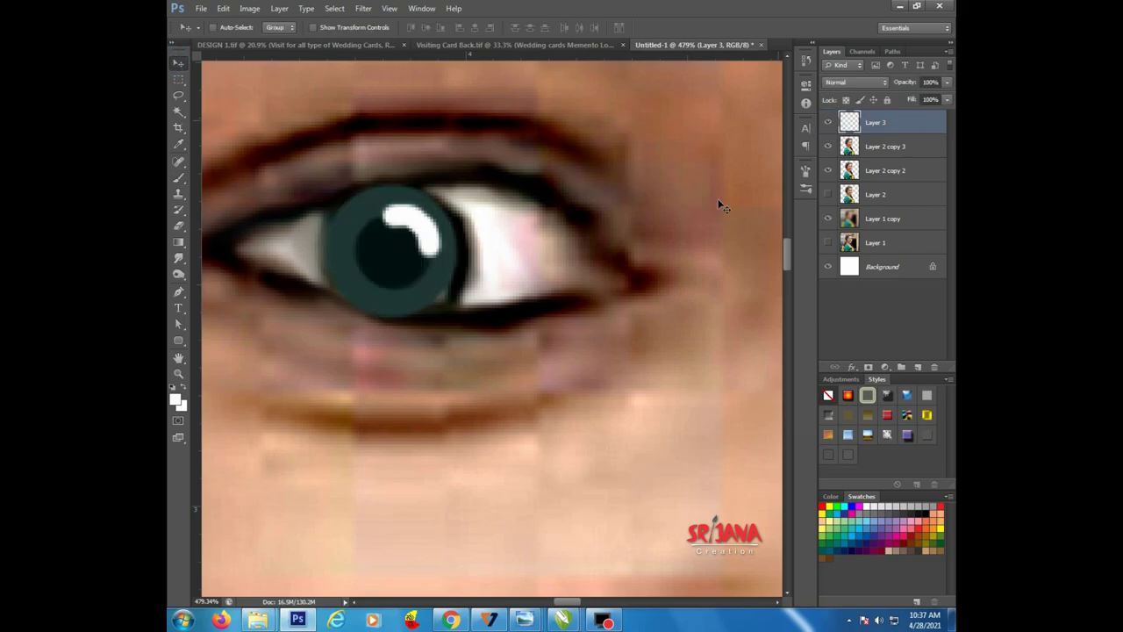
click(176, 400)
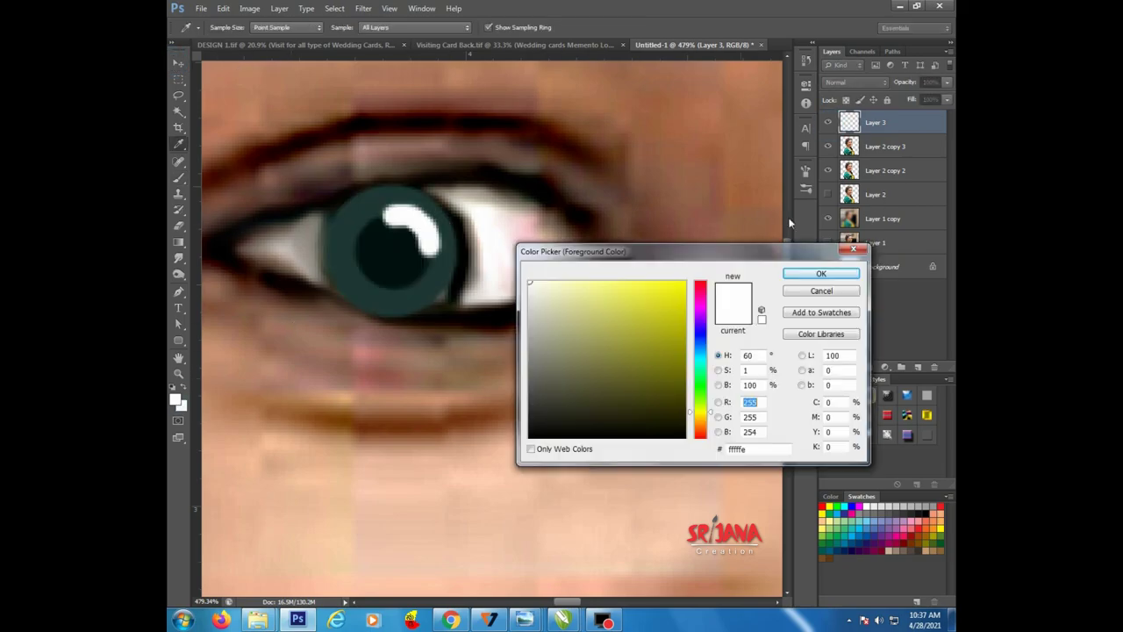
click(697, 314)
click(825, 269)
key(b)
drag(354, 263, 404, 292)
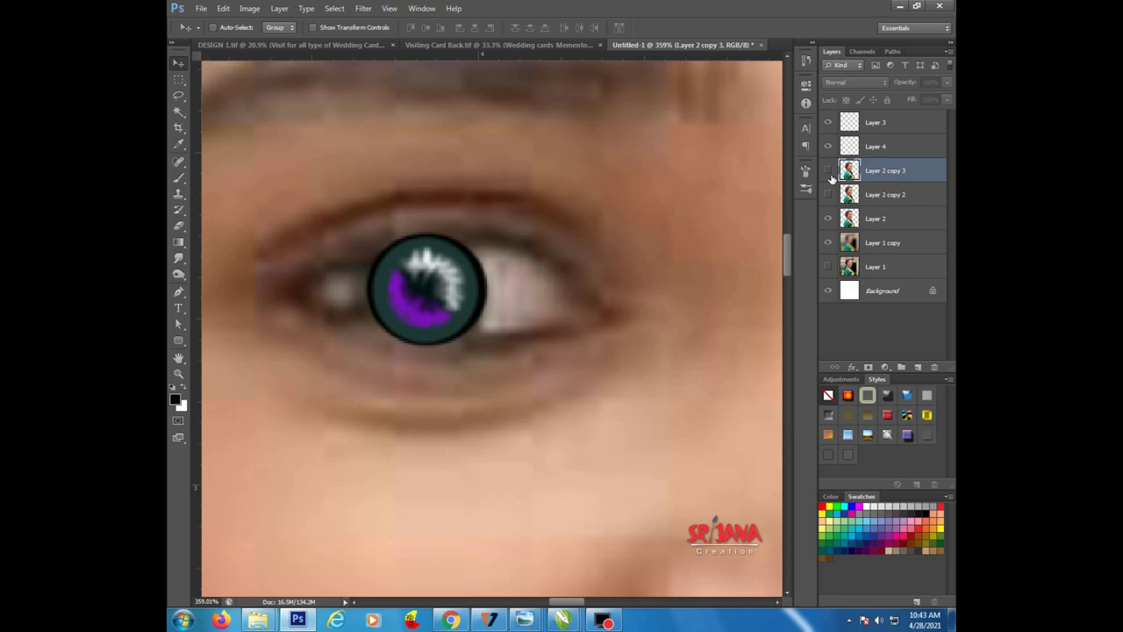
click(827, 123)
click(827, 123)
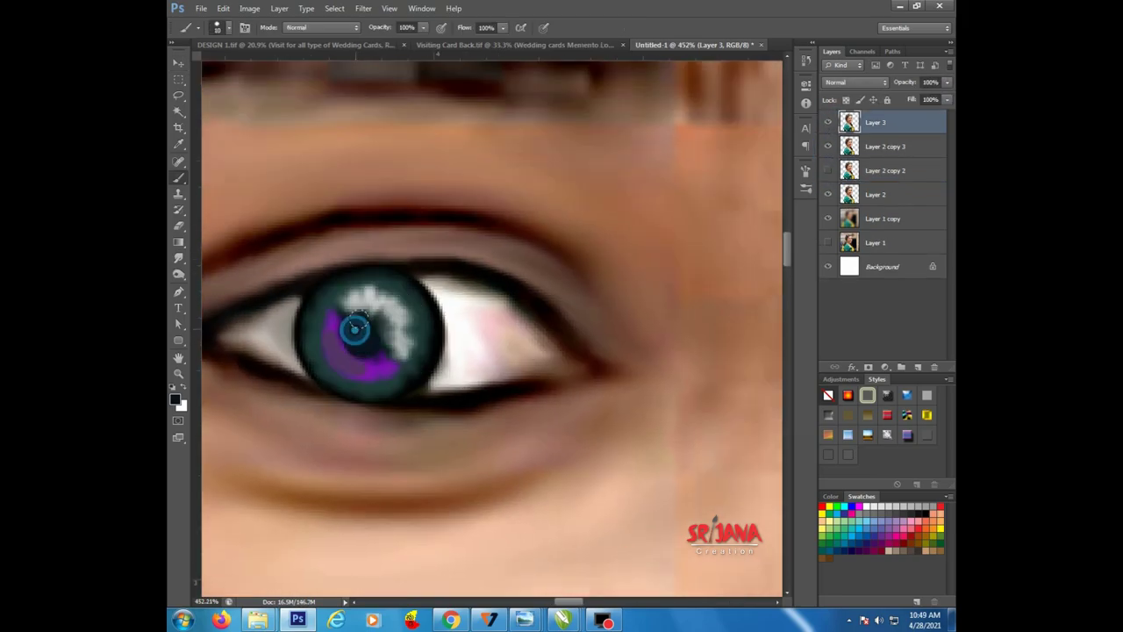
drag(355, 327, 363, 317)
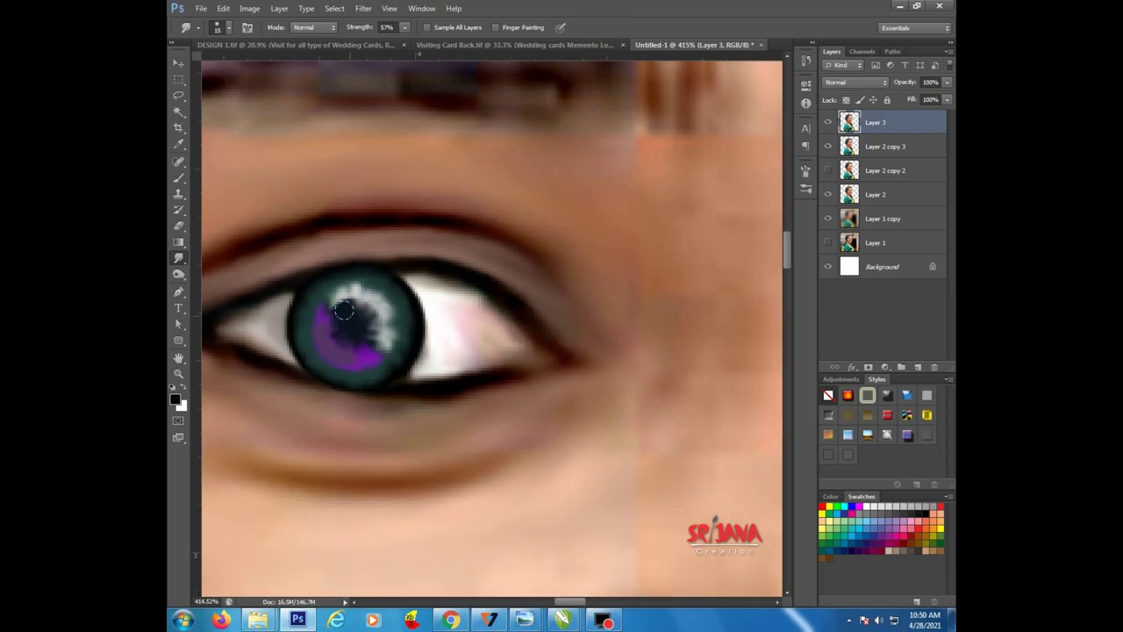
Paint a white stroke at the eye's corner with the brush at 100% opacity
key(b)
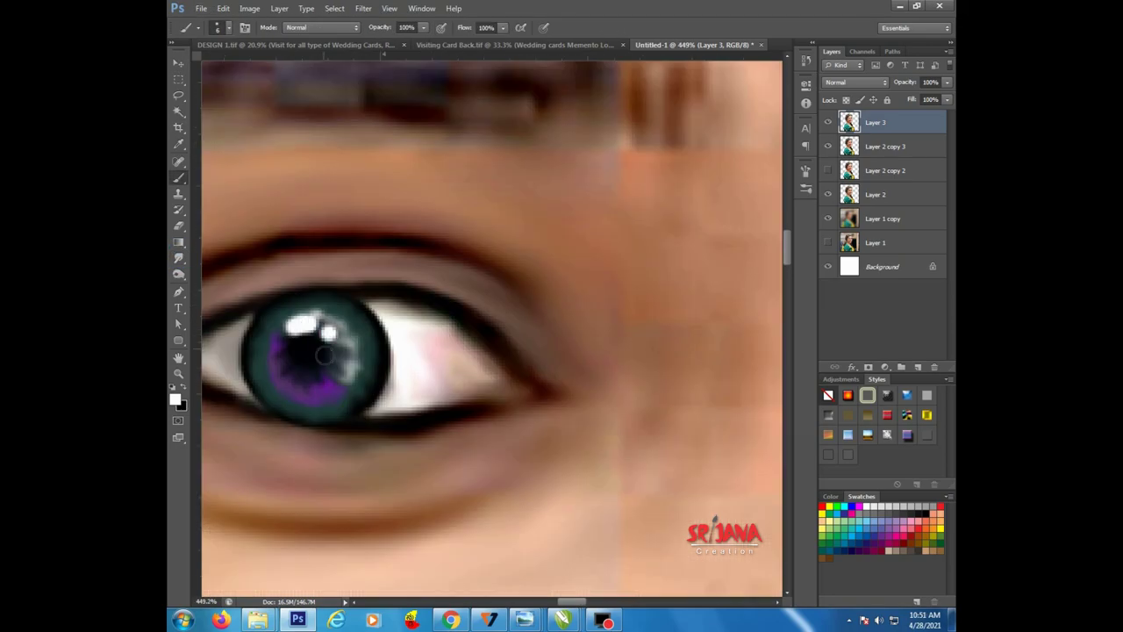
scroll(327, 334, down, 2)
scroll(322, 331, down, 3)
scroll(319, 328, up, 3)
scroll(307, 316, up, 2)
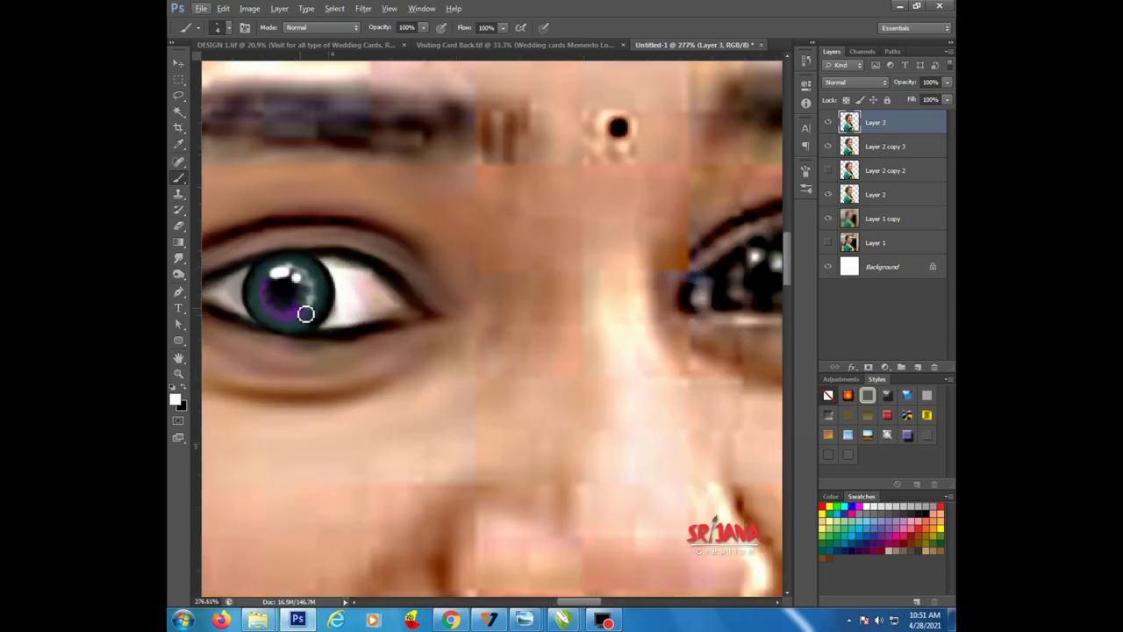
key(0)
scroll(303, 312, up, 2)
drag(296, 307, 301, 341)
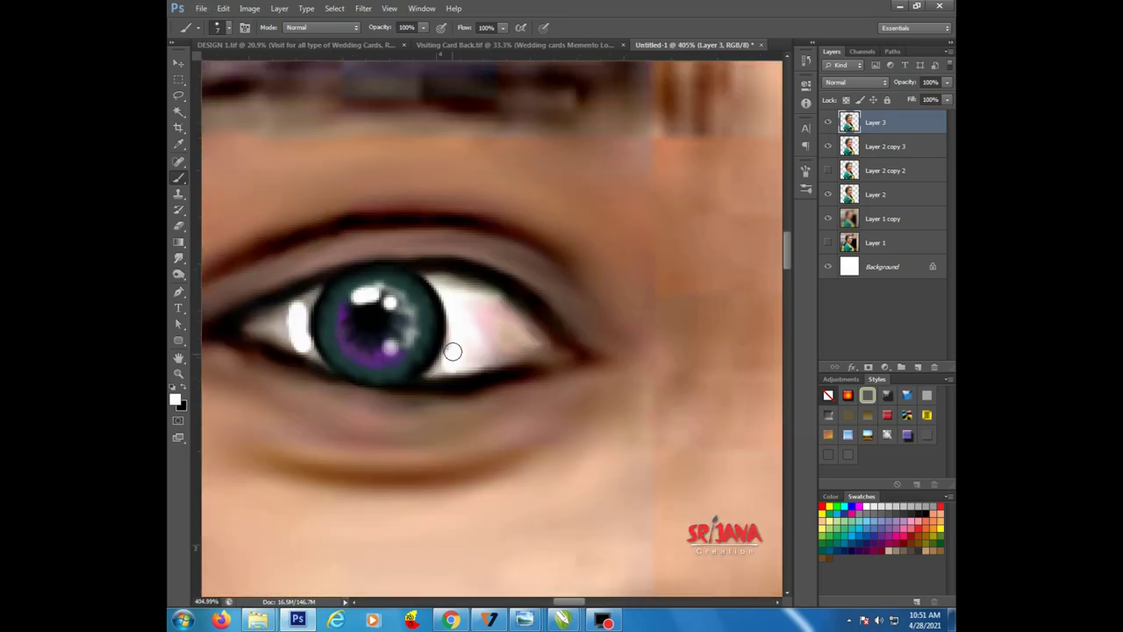
Smudge the white into the eye corner and smooth away the pink streak in the eye white
key(r)
scroll(453, 354, up, 2)
scroll(325, 376, down, 1)
drag(312, 325, 285, 342)
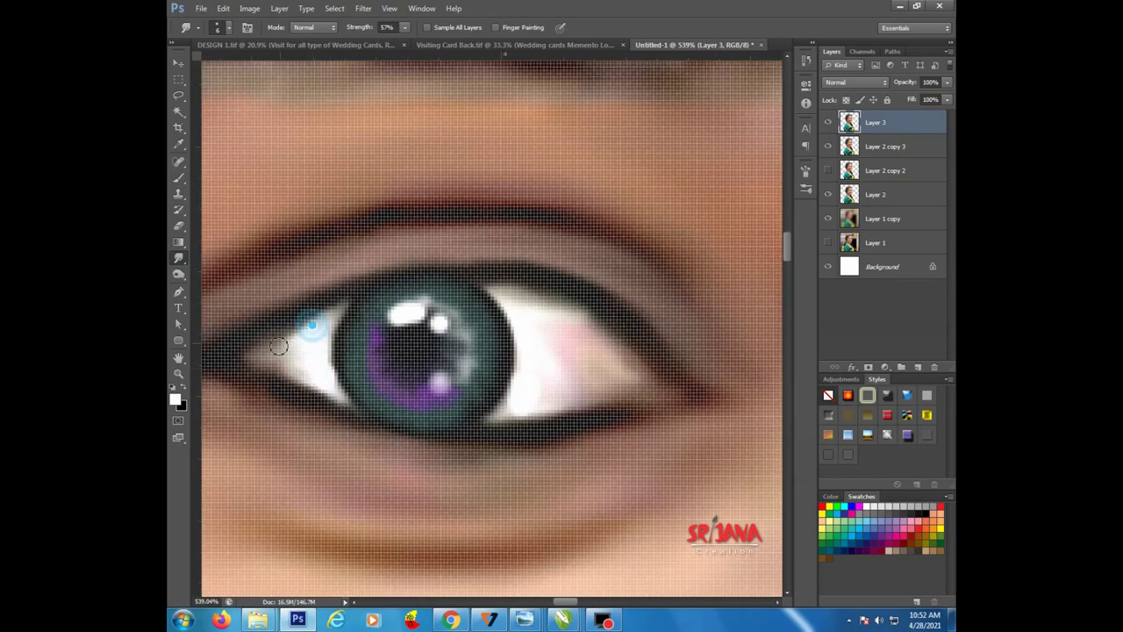
scroll(394, 342, down, 1)
mouse_move(458, 309)
mouse_down()
mouse_move(509, 351)
mouse_move(427, 377)
mouse_move(518, 364)
mouse_up()
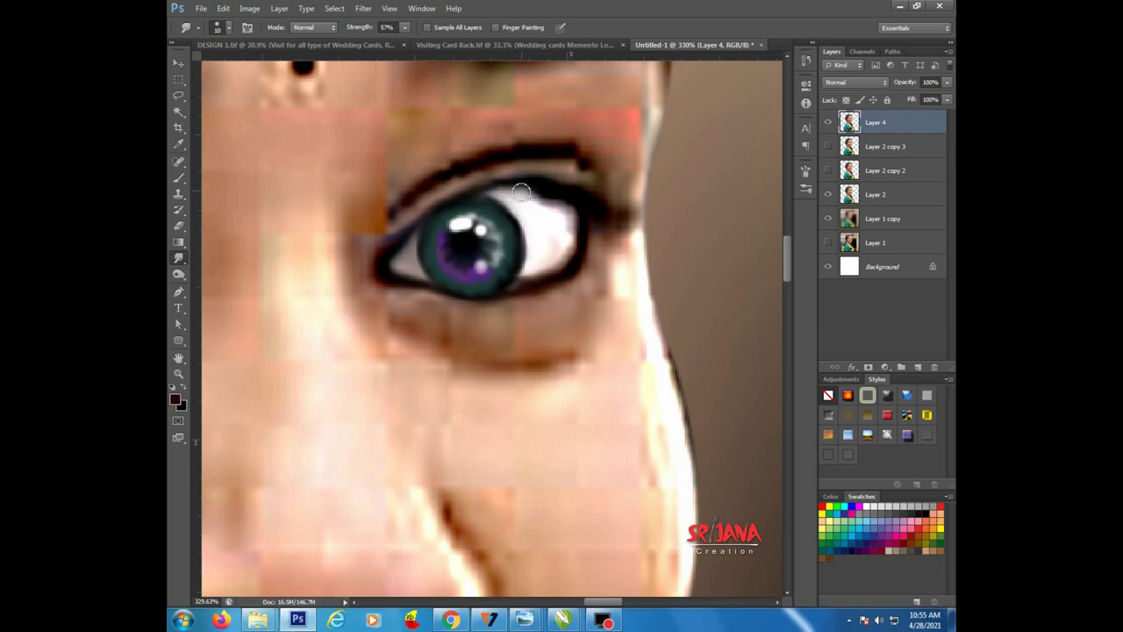
Smudge the white of the second eye smooth
drag(481, 182, 564, 245)
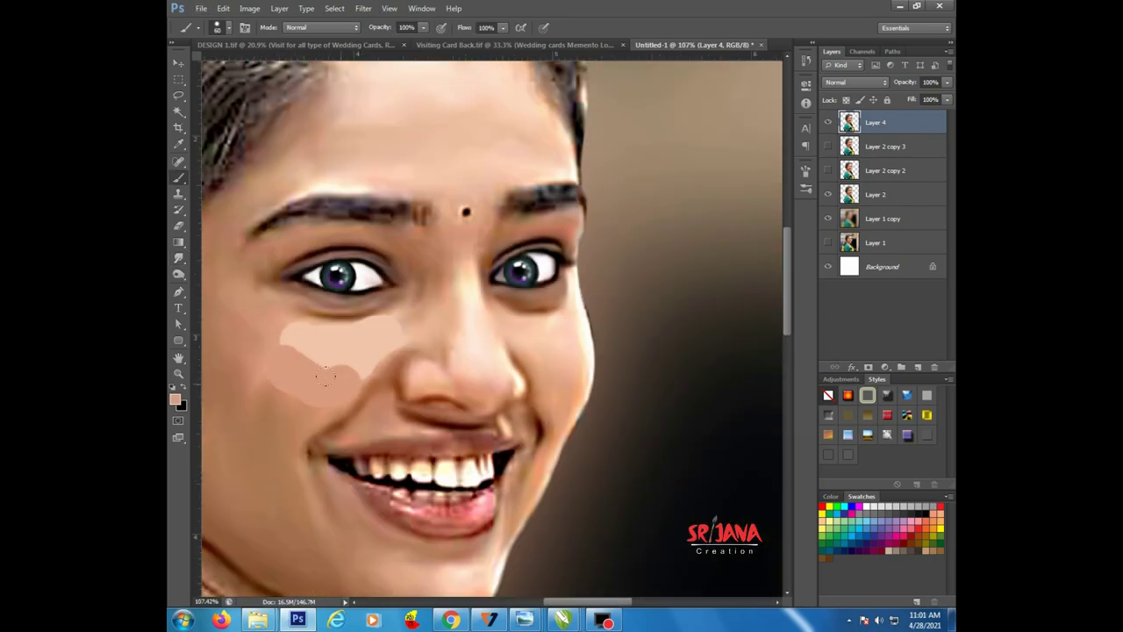
Sample a light skin tone from the cheek and extend the peach patch across it
alt+scroll(325, 376, down, 1)
alt+click(286, 320)
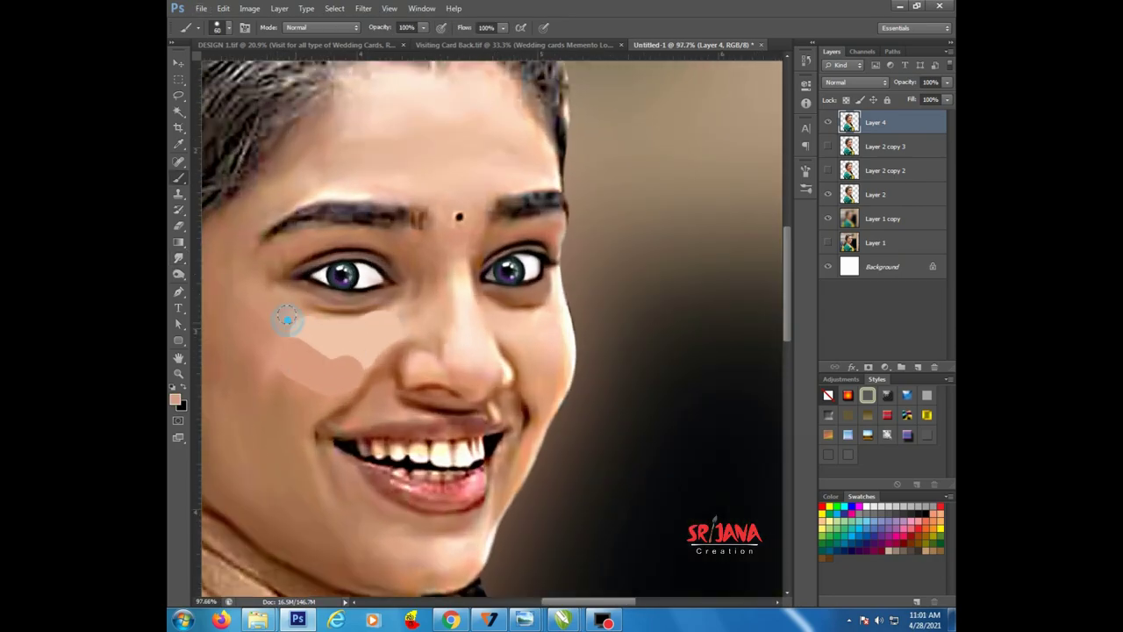
drag(287, 320, 250, 297)
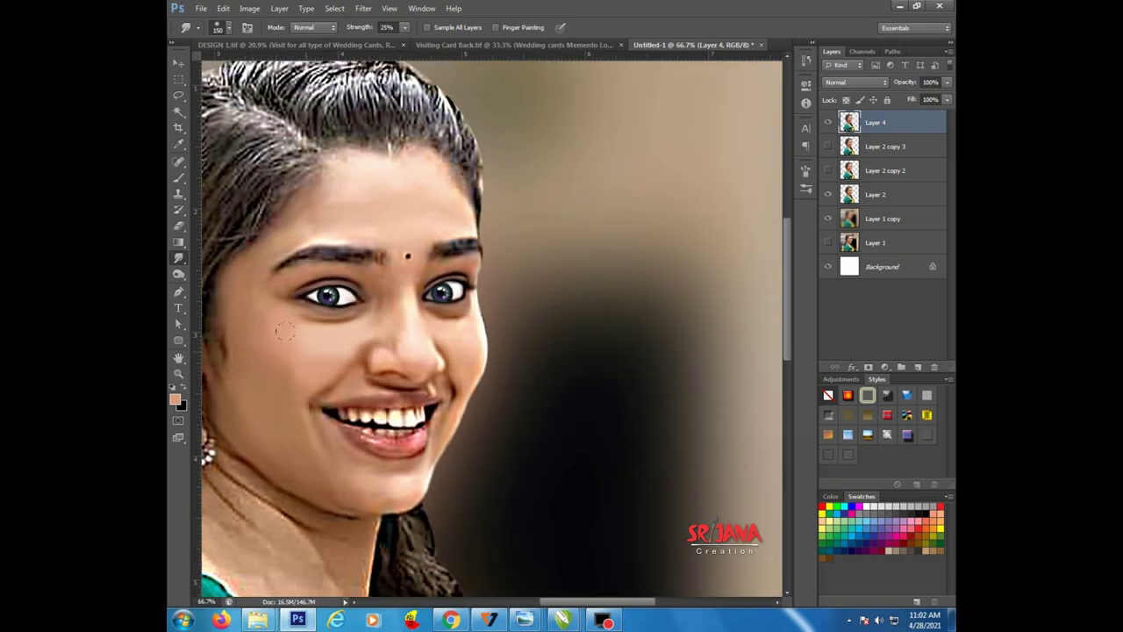
alt+scroll(259, 351, up, 6)
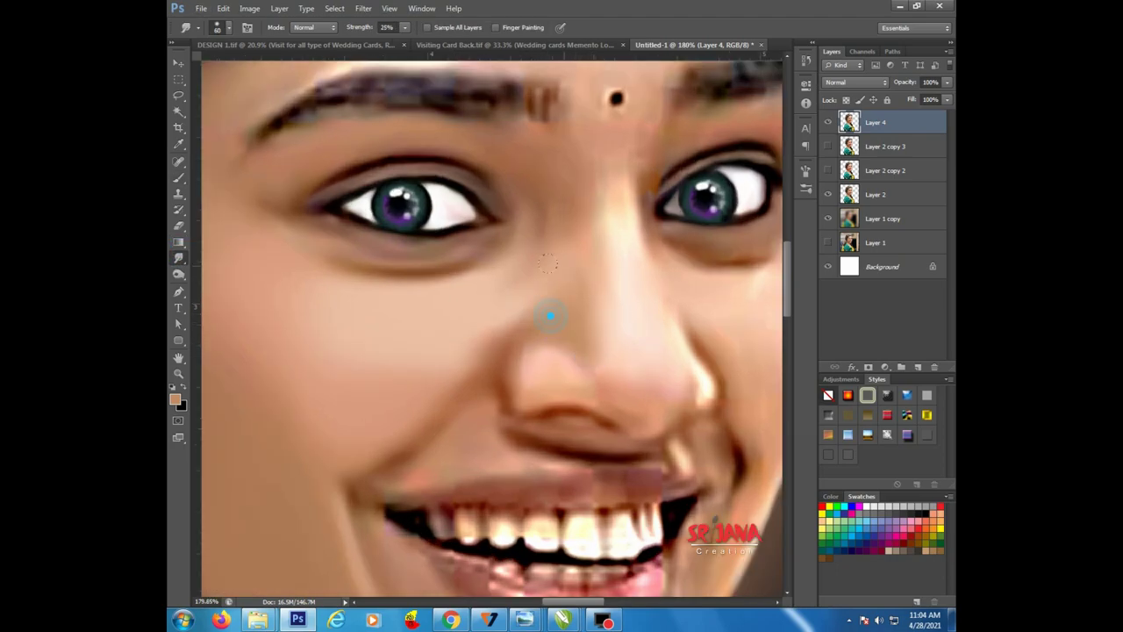
Smudge beside the nose, then paint a light cream highlight up the nose bridge and adjacent cheek
drag(550, 315, 559, 295)
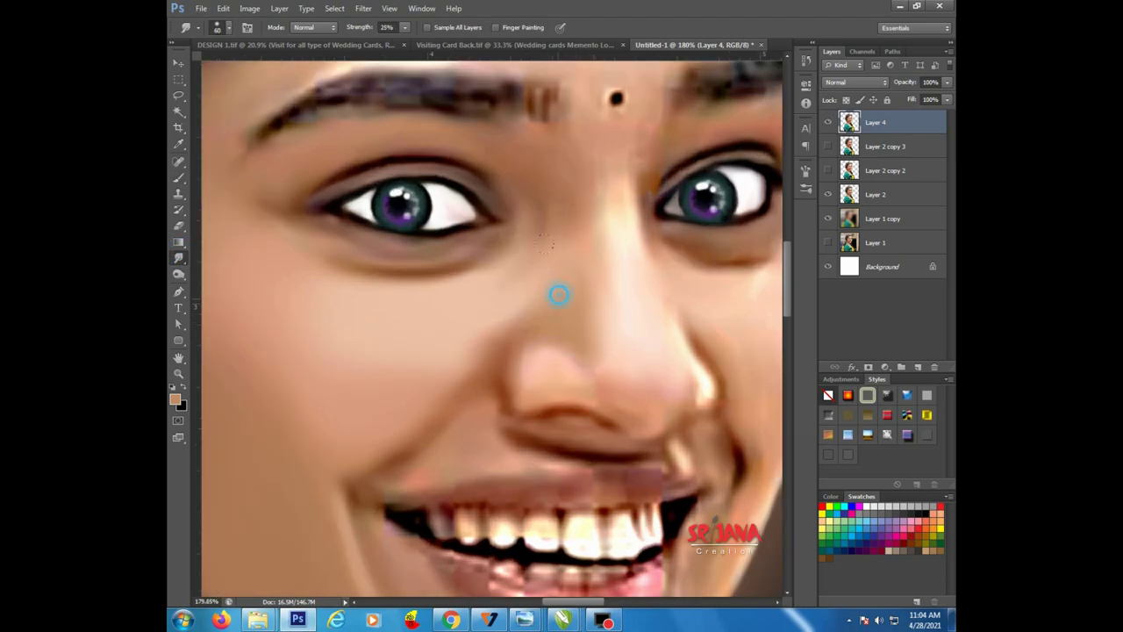
key(b)
alt+click(621, 230)
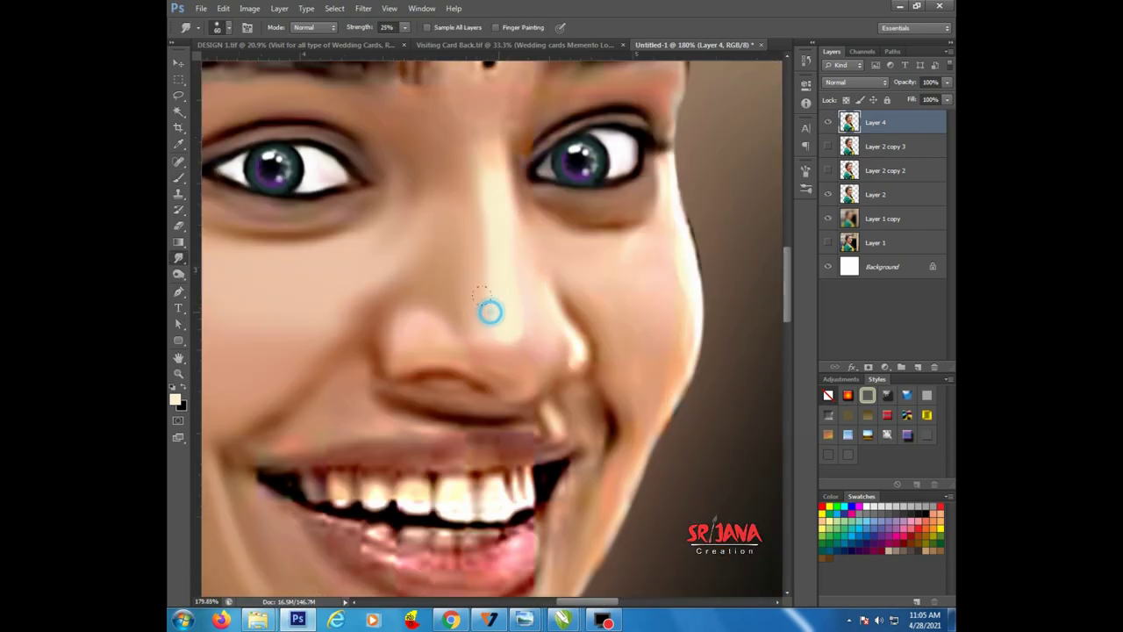
drag(491, 311, 515, 218)
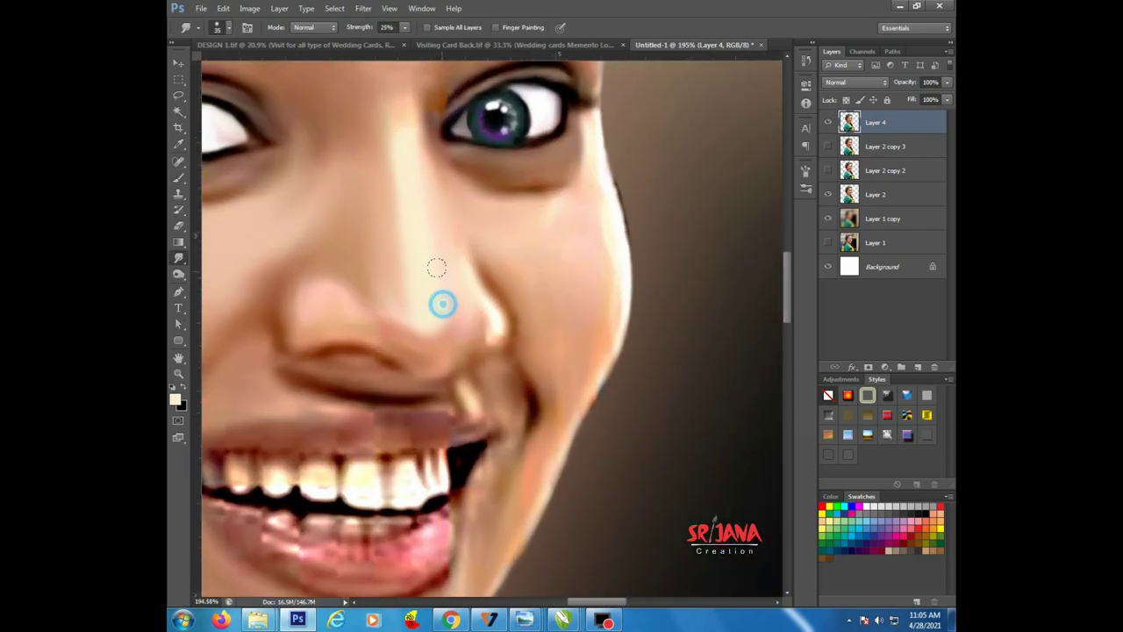
drag(436, 243, 414, 154)
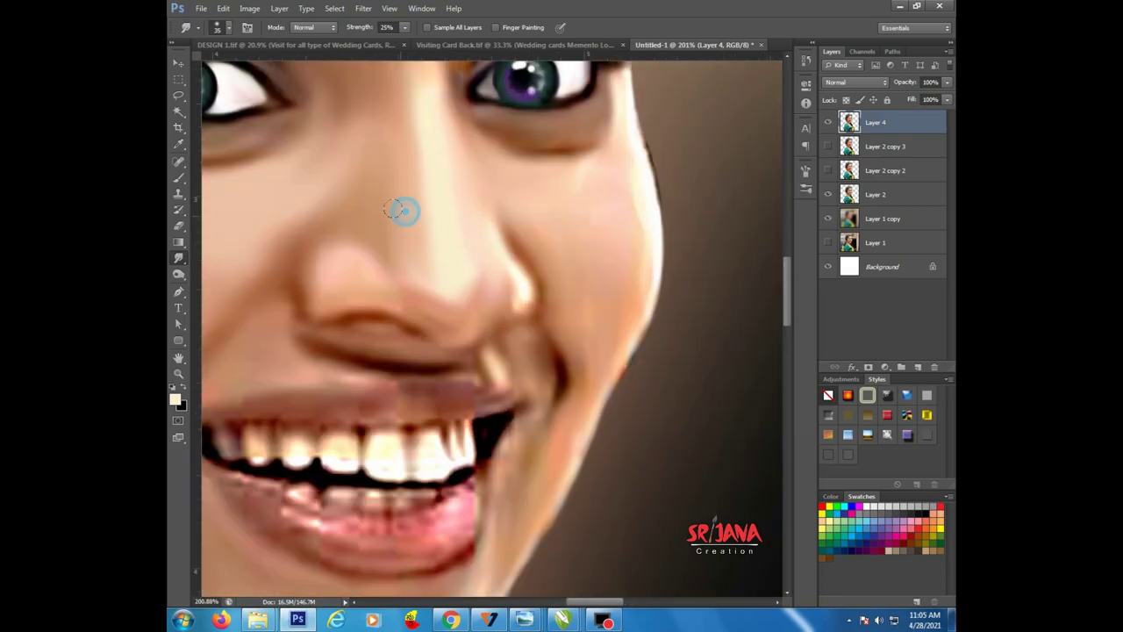
drag(402, 223, 375, 141)
drag(491, 231, 471, 188)
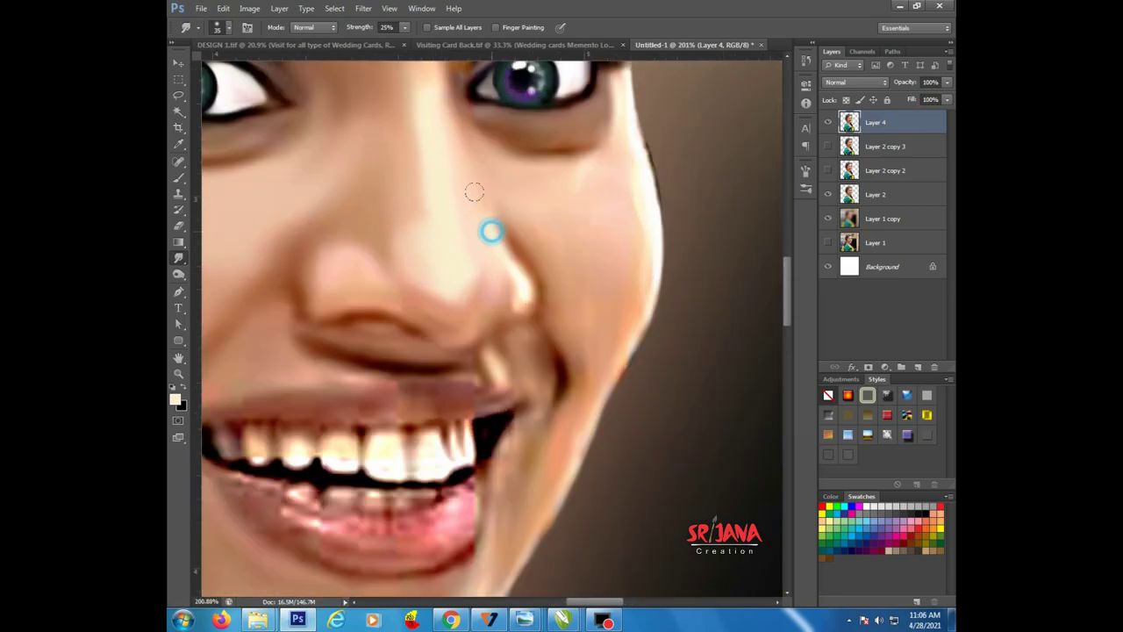
drag(584, 288, 559, 171)
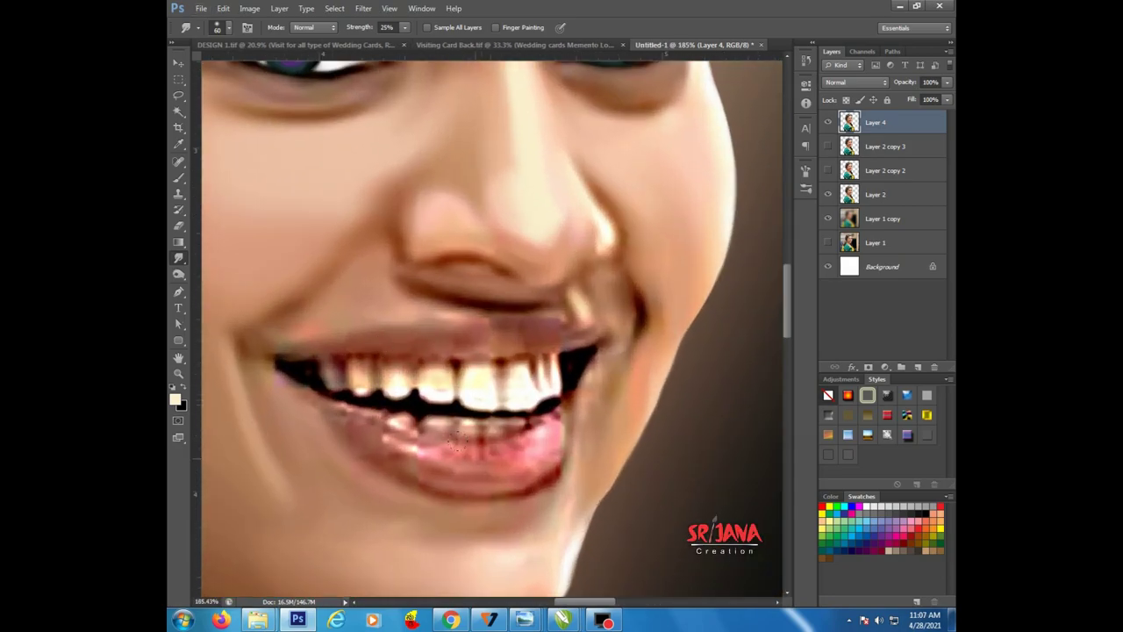
Set Smudge strength to 51% and smooth and brighten the upper front teeth
key(5)
key(1)
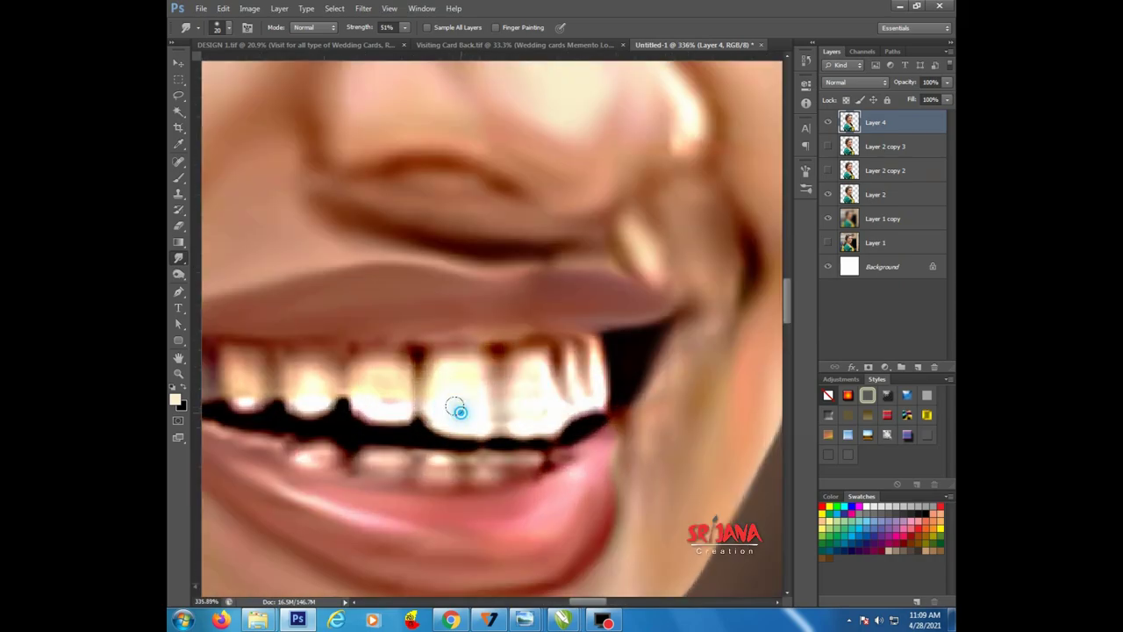
mouse_move(459, 408)
mouse_down()
mouse_move(476, 395)
mouse_move(460, 404)
mouse_move(465, 421)
mouse_move(536, 416)
mouse_move(552, 379)
mouse_move(582, 392)
mouse_move(598, 373)
mouse_up()
scroll(598, 374, down, 2)
drag(359, 376, 407, 391)
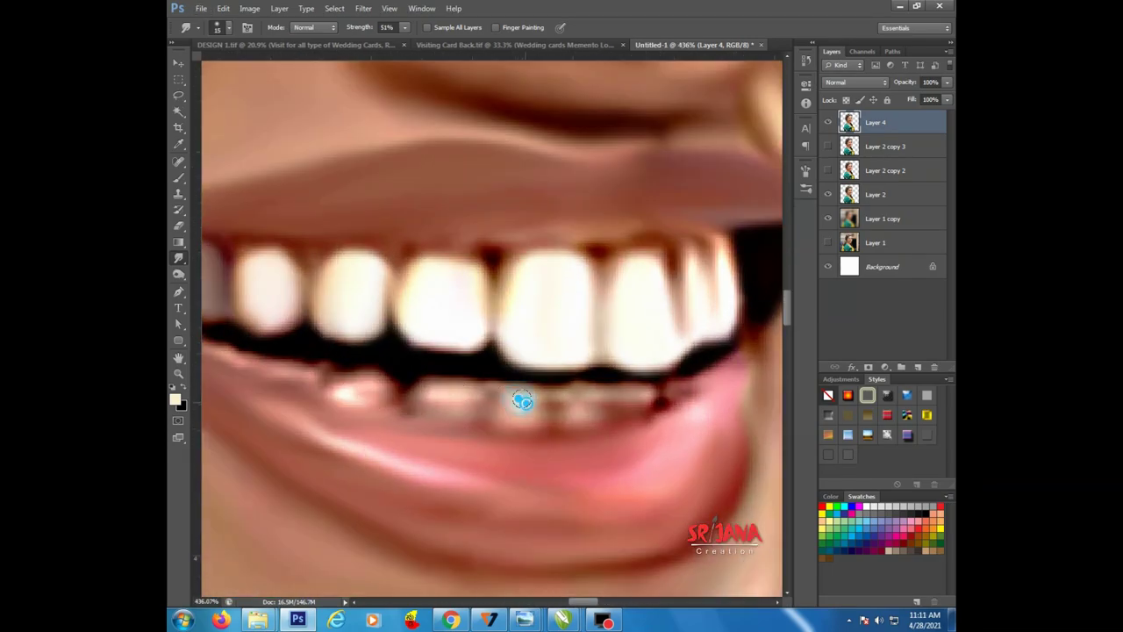
Paint white highlights across the lower teeth and smudge them to blend
key(b)
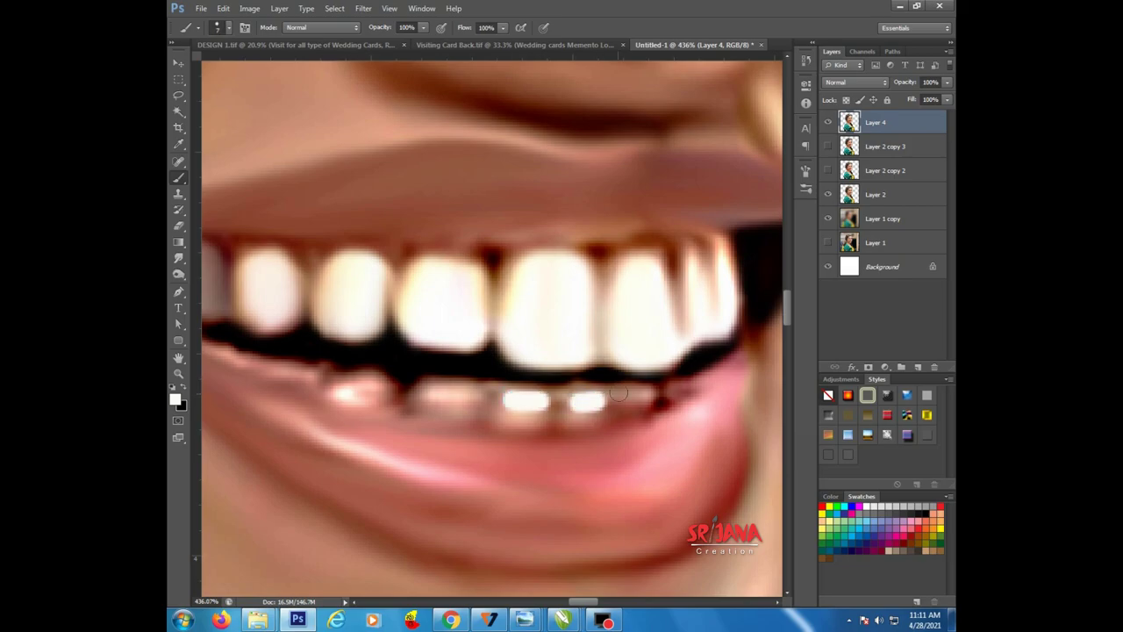
drag(599, 400, 328, 398)
key(r)
scroll(433, 386, up, 1)
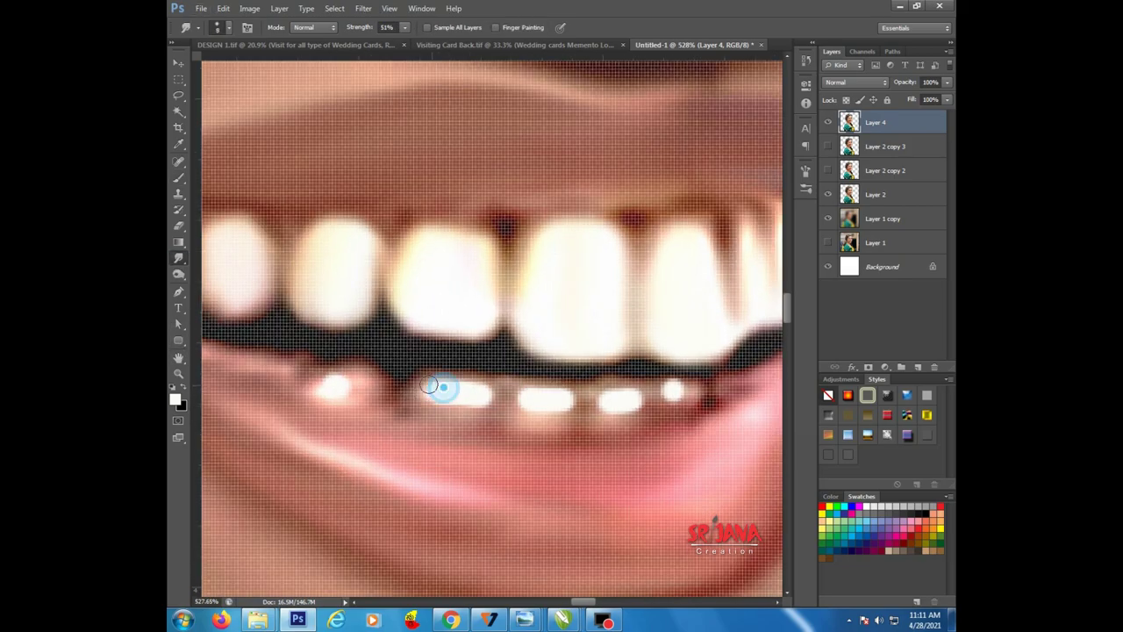
scroll(445, 404, down, 1)
drag(456, 406, 532, 419)
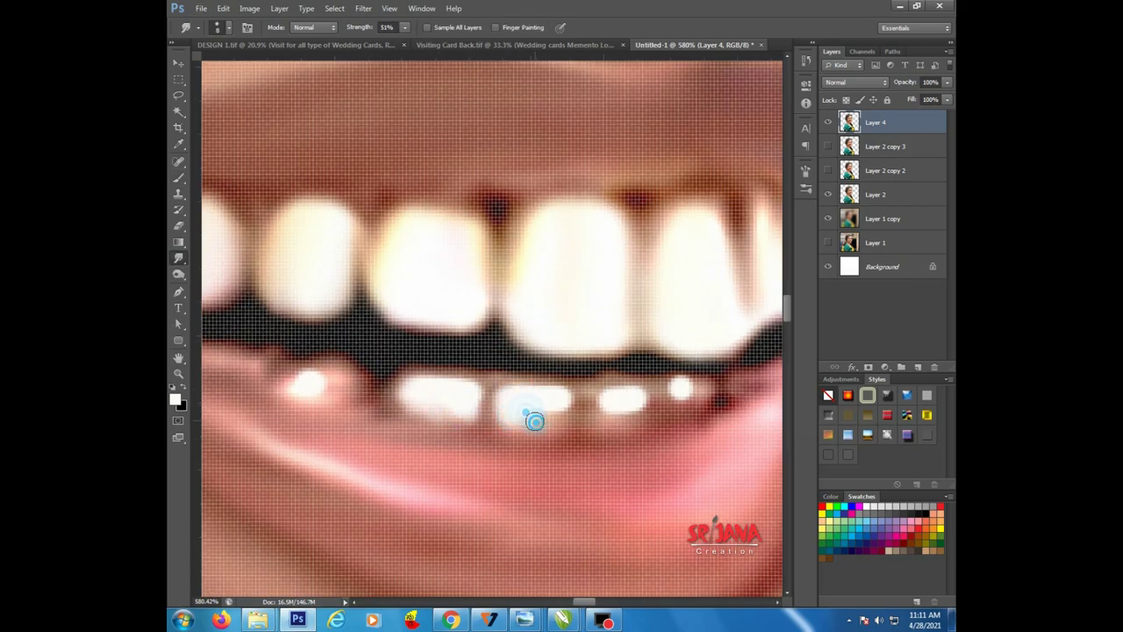
scroll(378, 410, down, 1)
scroll(351, 414, down, 1)
scroll(469, 409, down, 3)
scroll(469, 394, down, 1)
scroll(489, 337, up, 1)
scroll(559, 240, up, 3)
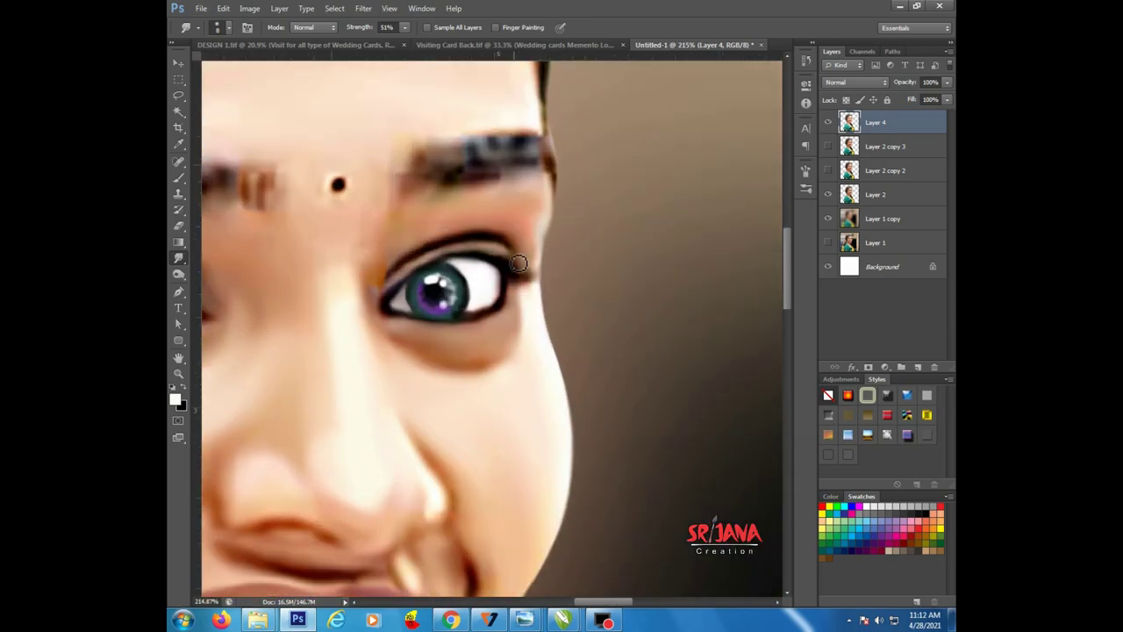
Sample a skin-brown colour and paint it over the upper eyelid
scroll(559, 240, up, 3)
key(b)
alt+click(324, 292)
drag(351, 274, 464, 244)
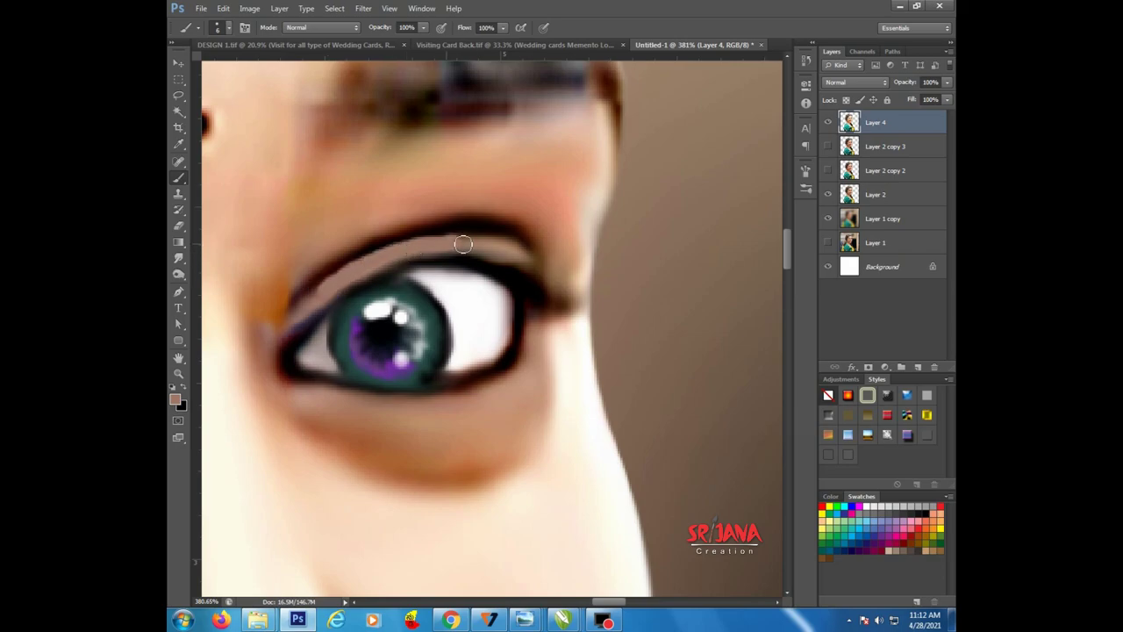
scroll(438, 263, up, 1)
Paint a brown shadow stroke on the nose, smudge it into the shading, and smooth the neck edge
key(r)
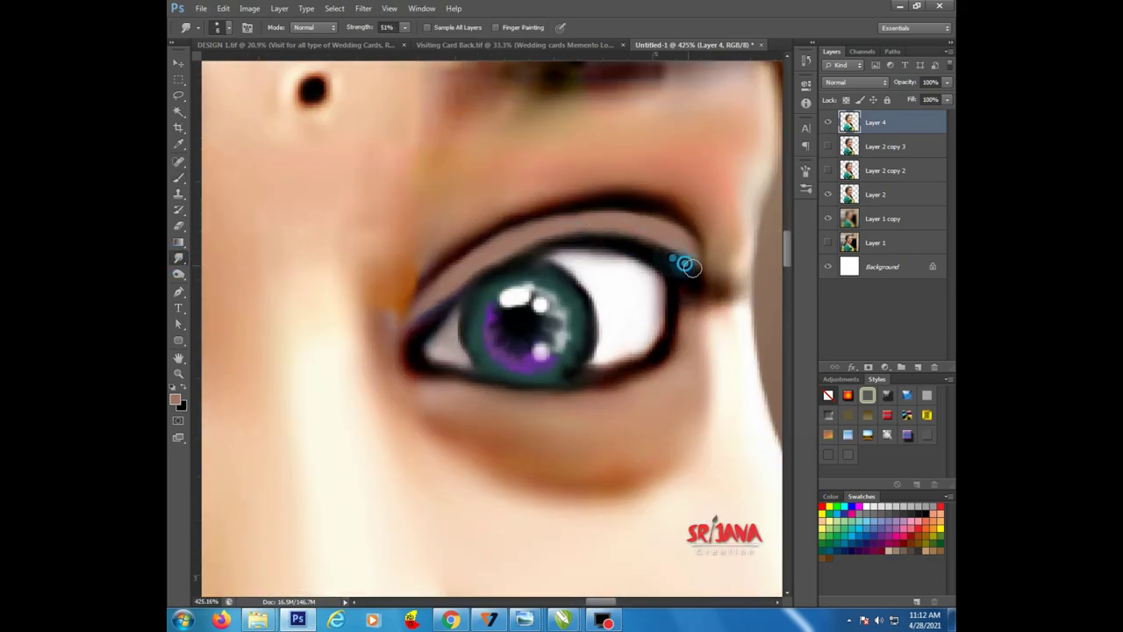
scroll(399, 315, down, 5)
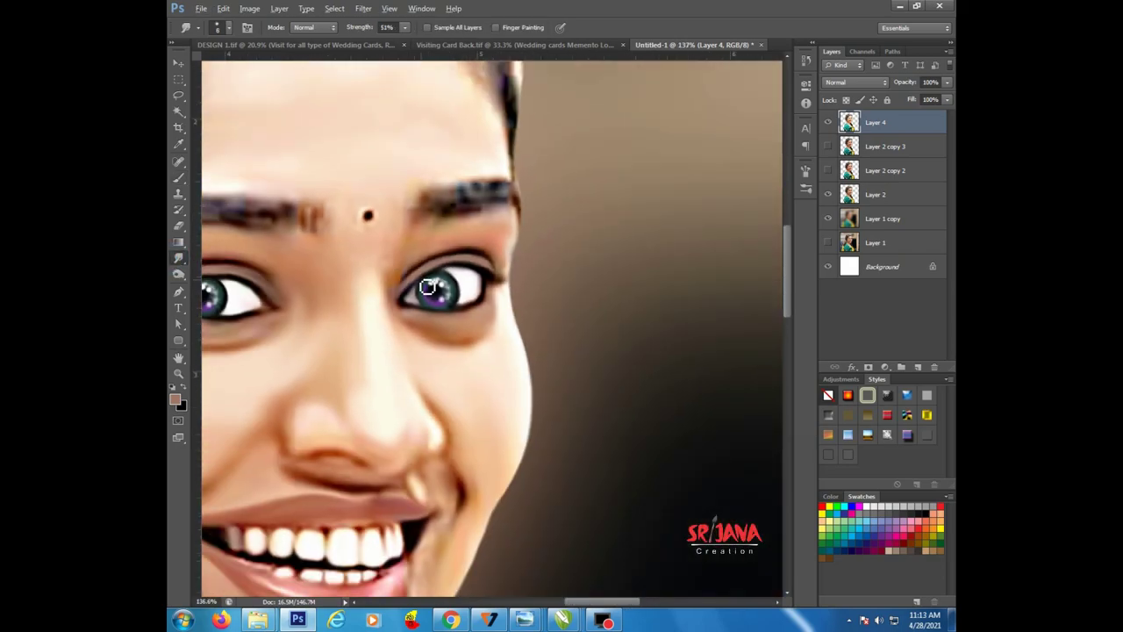
scroll(498, 240, up, 5)
scroll(425, 289, down, 5)
key(b)
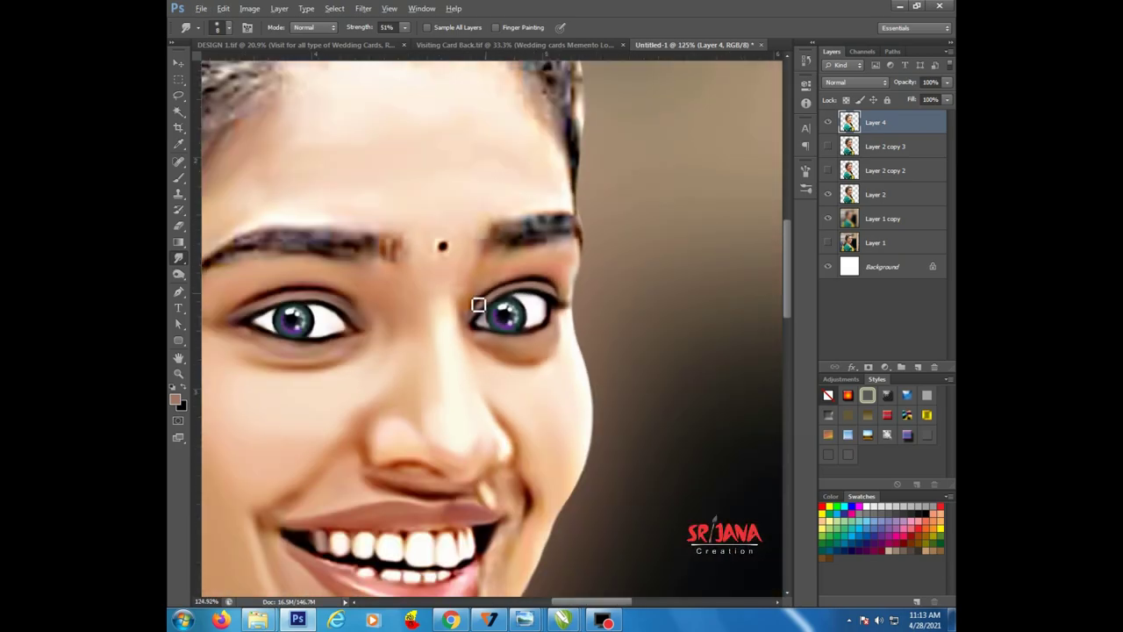
scroll(433, 344, up, 4)
drag(443, 342, 435, 408)
key(r)
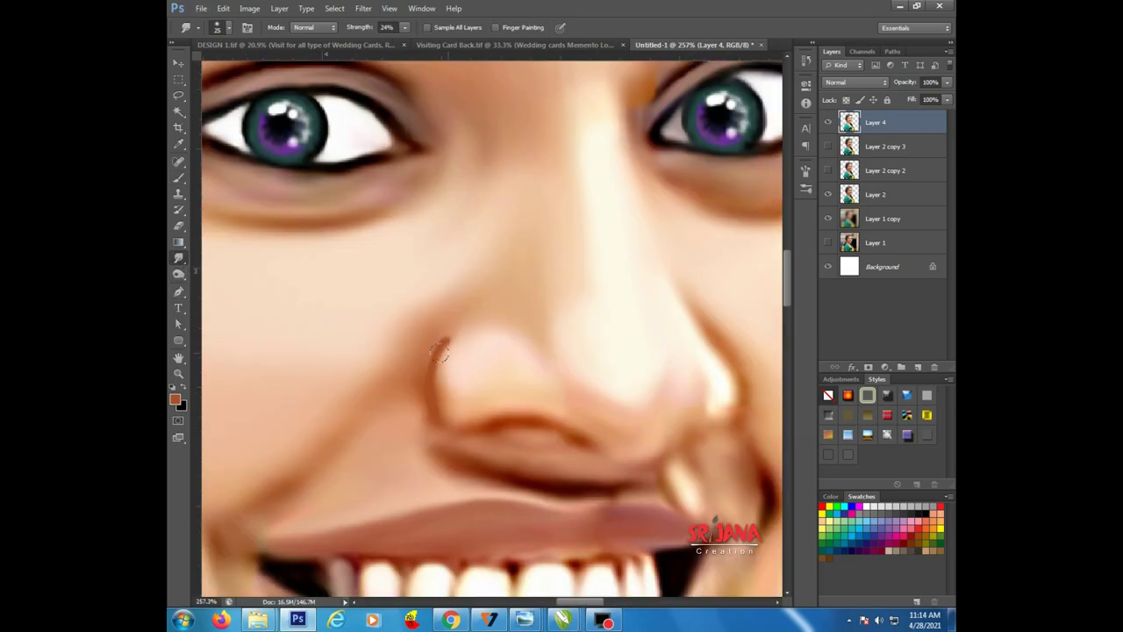
drag(454, 397, 504, 374)
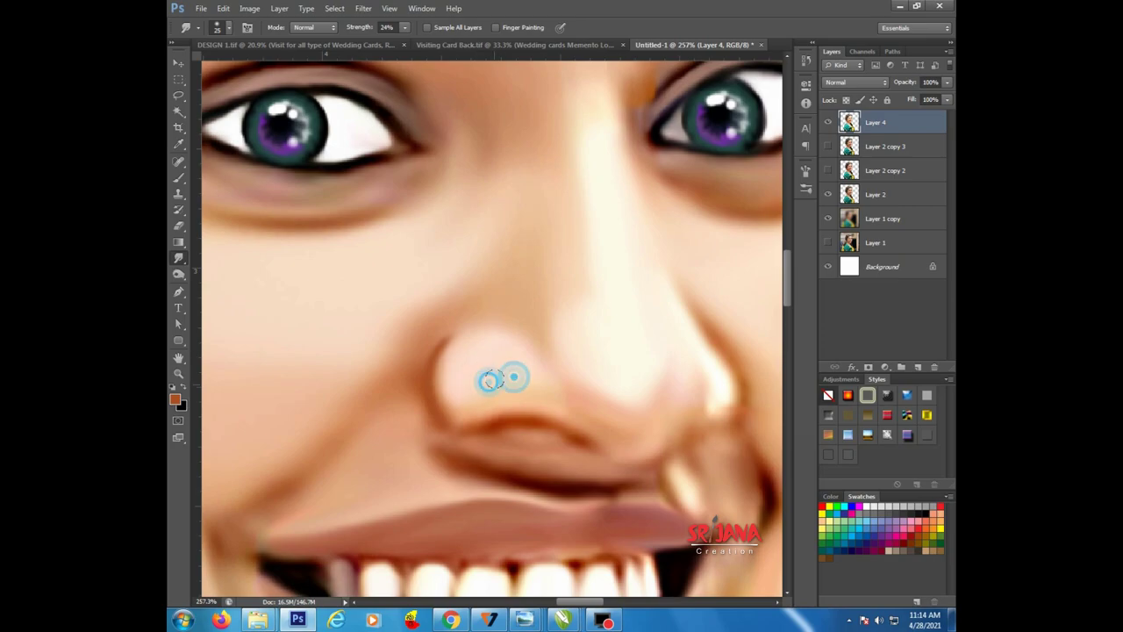
scroll(436, 376, down, 5)
scroll(327, 503, up, 1)
scroll(327, 503, up, 3)
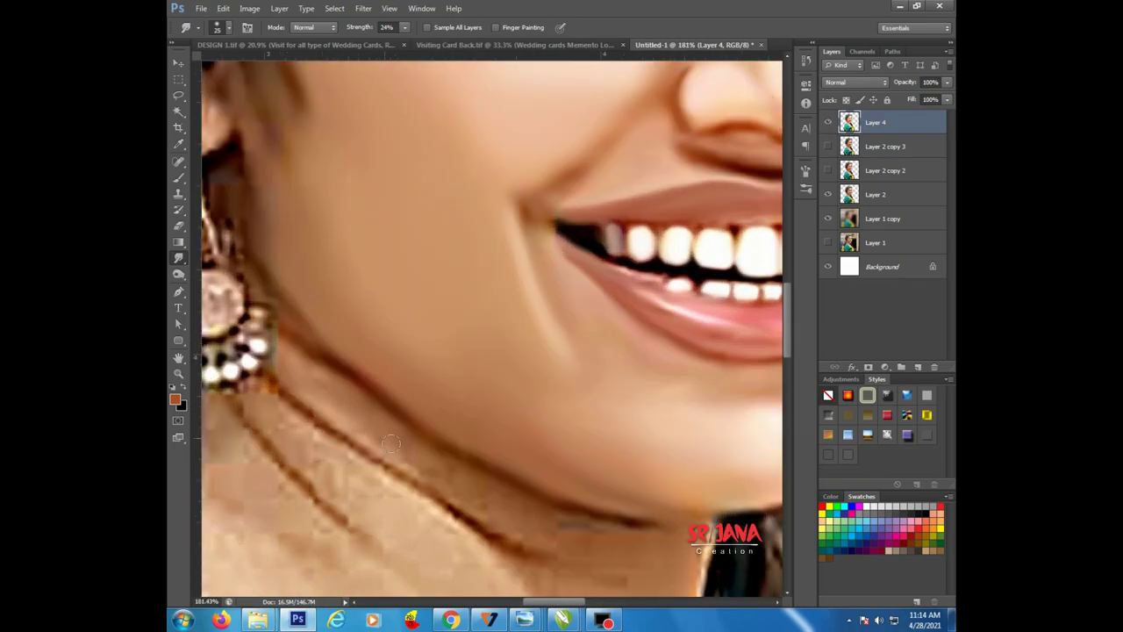
drag(574, 526, 477, 413)
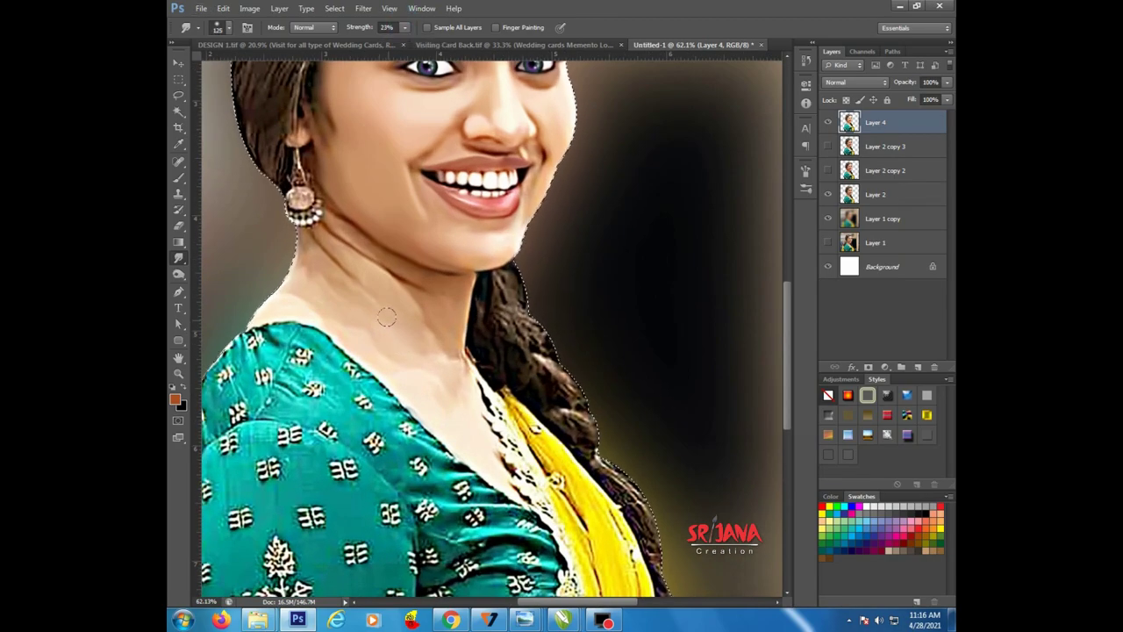
drag(275, 269, 308, 301)
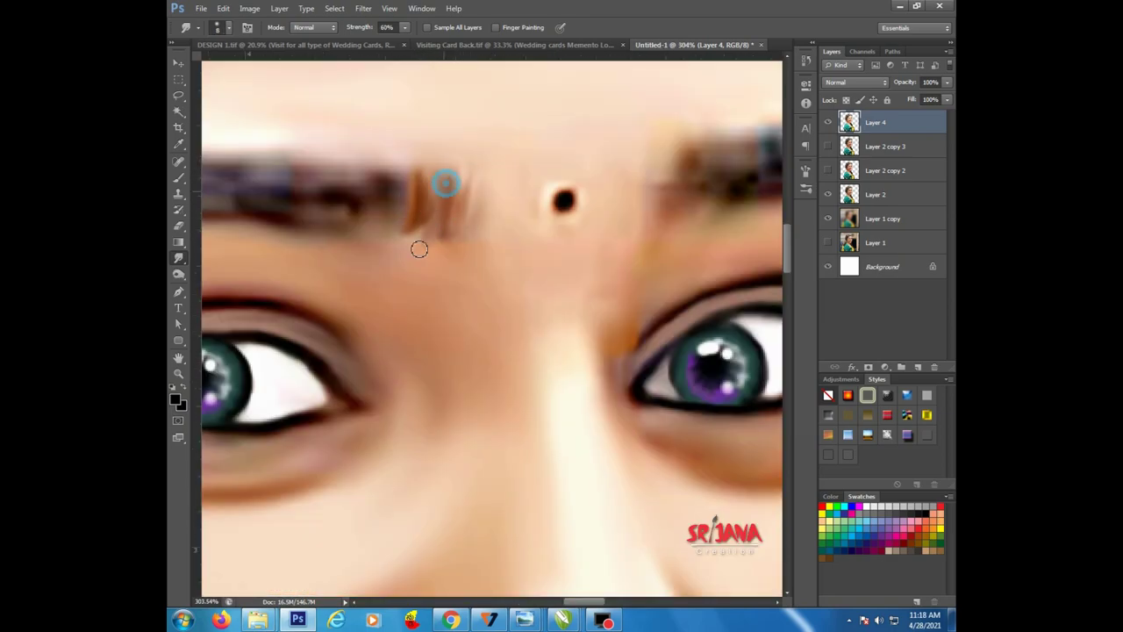
Smudge the left eyebrow into soft, hair-like strokes
drag(429, 201, 413, 210)
mouse_move(366, 174)
mouse_down()
mouse_move(430, 231)
mouse_move(342, 176)
mouse_up()
scroll(395, 219, up, 1)
mouse_move(453, 261)
mouse_down()
mouse_move(369, 226)
mouse_move(491, 210)
mouse_up()
scroll(304, 235, down, 1)
scroll(519, 223, down, 1)
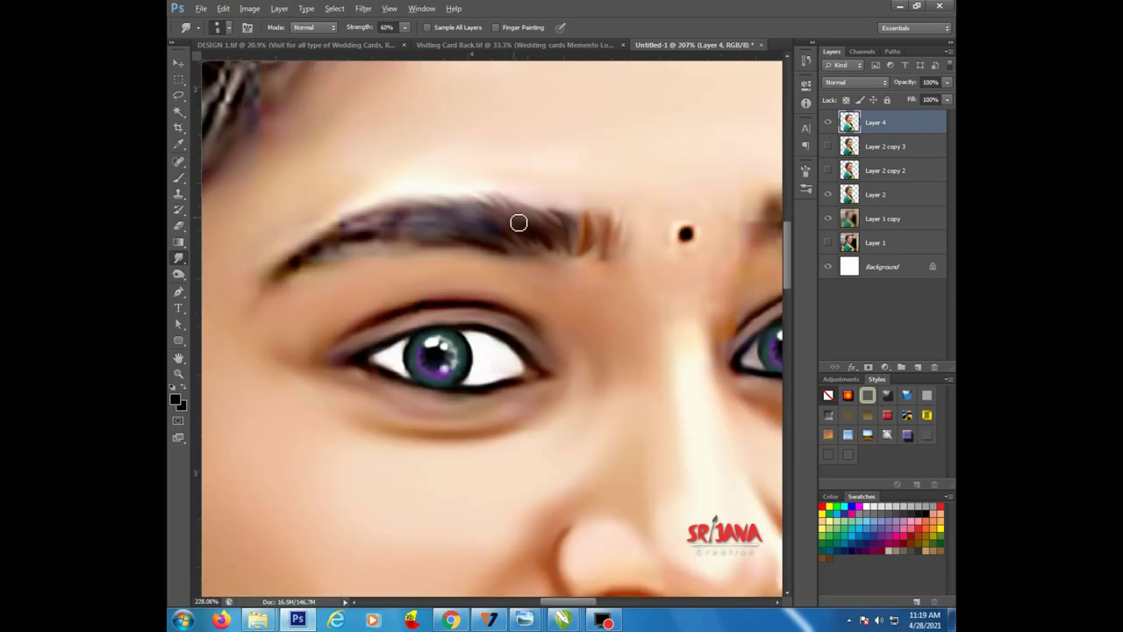
scroll(518, 223, up, 1)
Reshape the eyebrow's tail and lower edge, then blend the hair strands downward from the crown
drag(333, 226, 437, 255)
drag(316, 247, 343, 230)
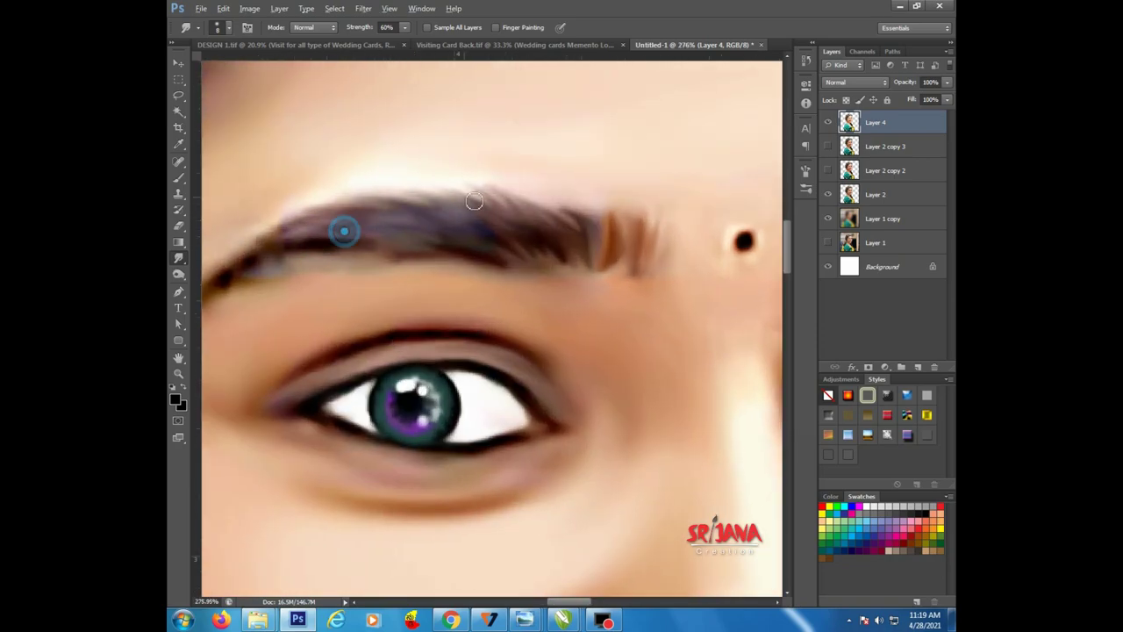
scroll(343, 231, down, 1)
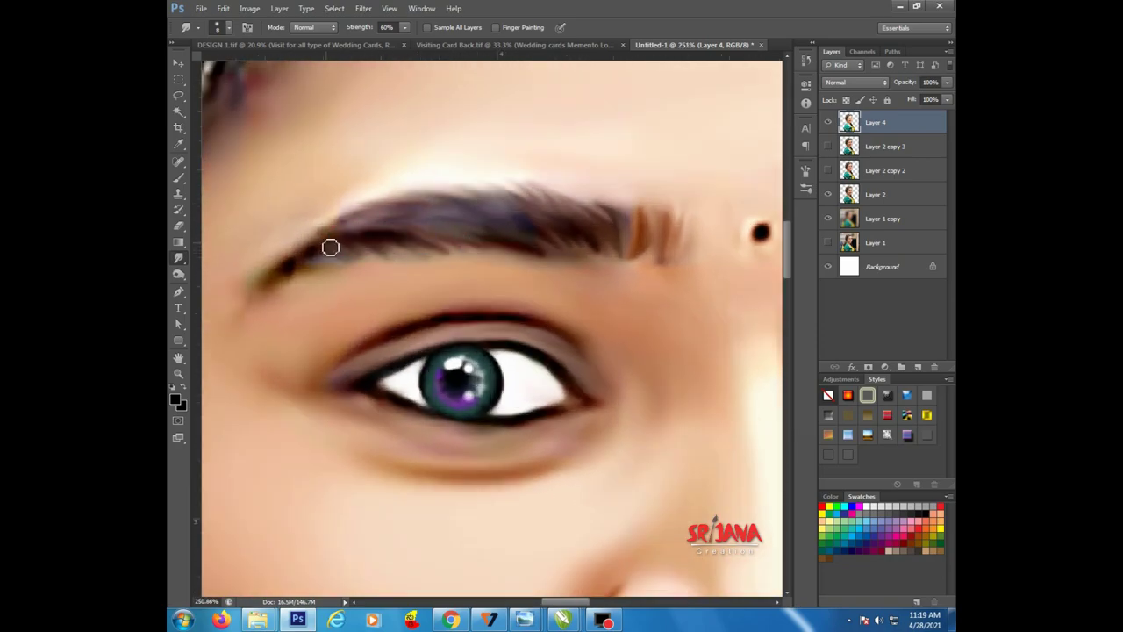
mouse_move(326, 251)
mouse_down()
mouse_move(310, 238)
mouse_move(271, 277)
mouse_up()
scroll(271, 277, down, 5)
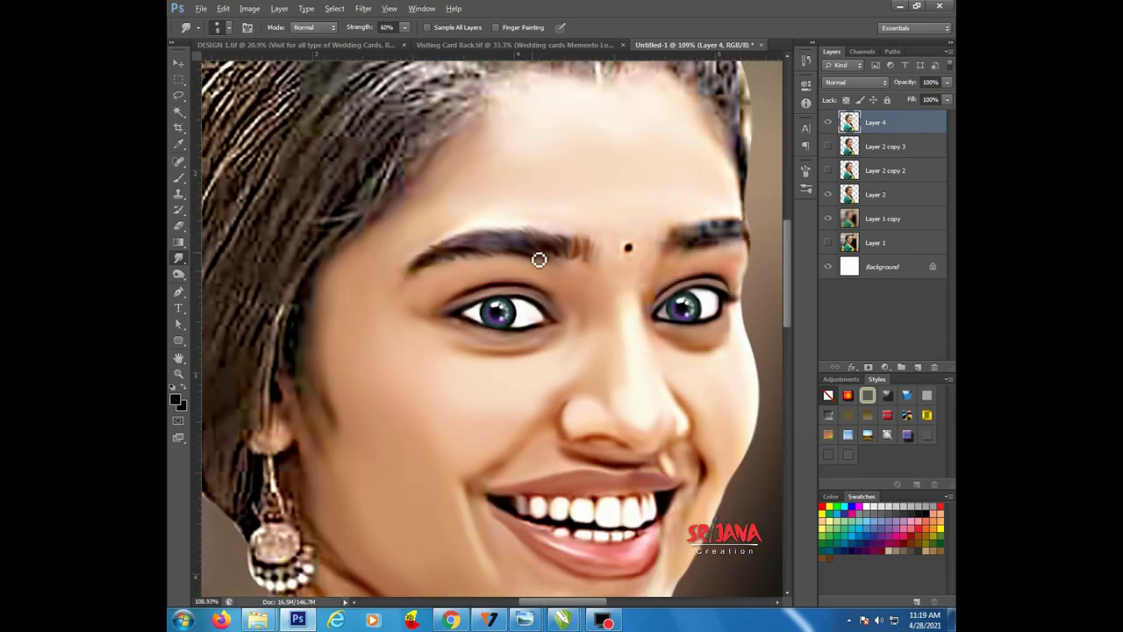
scroll(538, 257, up, 4)
scroll(606, 195, up, 1)
scroll(606, 196, up, 1)
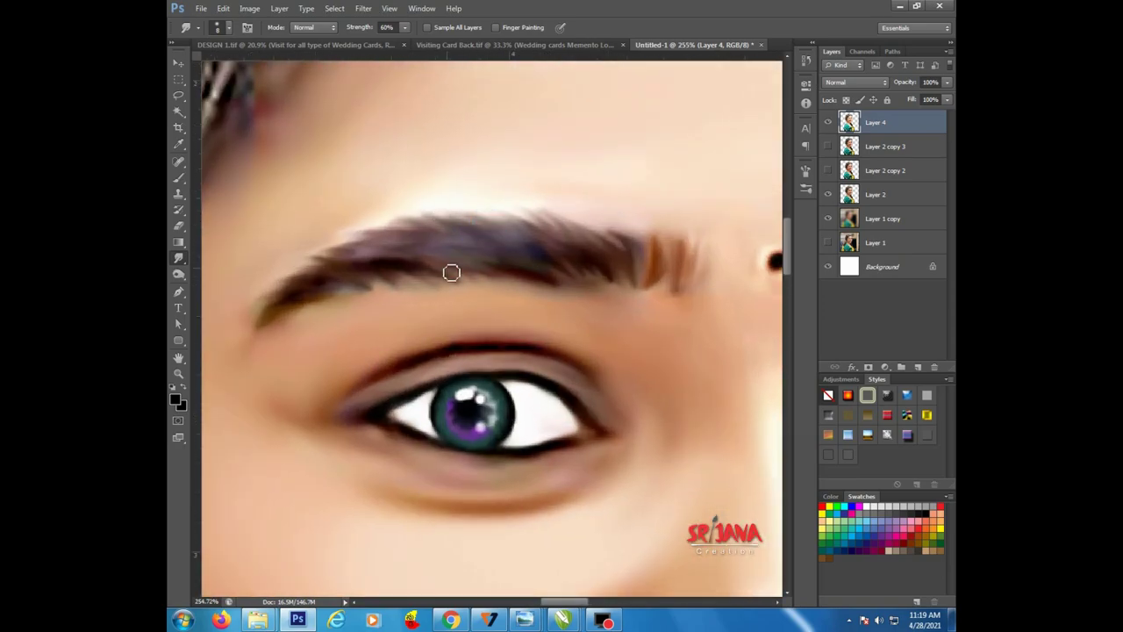
drag(405, 288, 376, 292)
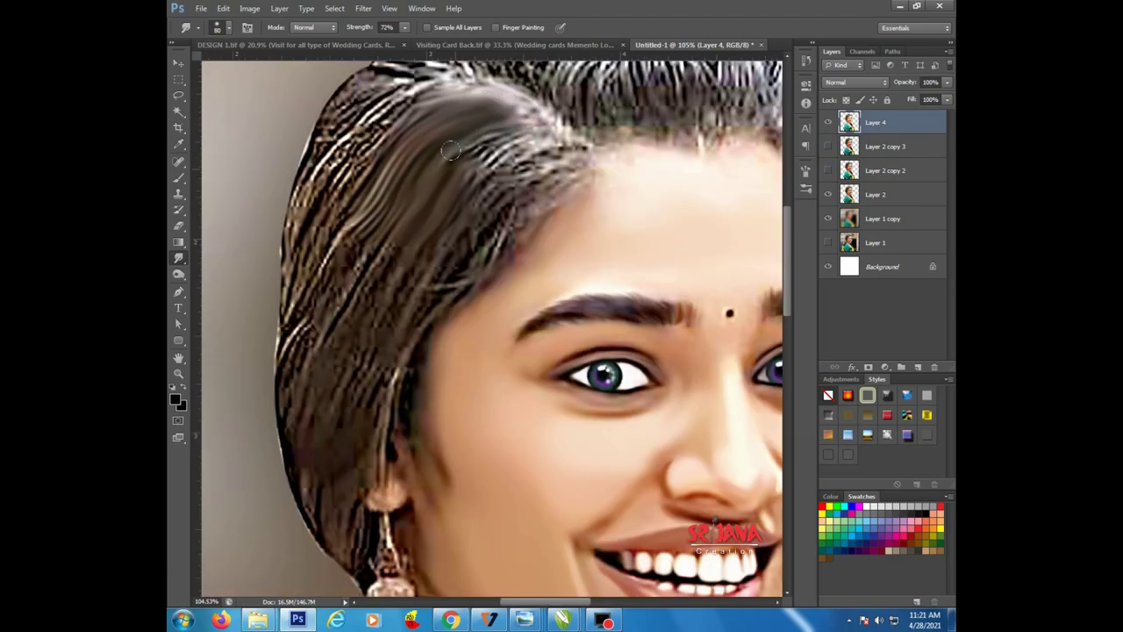
mouse_move(449, 151)
mouse_down()
mouse_move(451, 251)
mouse_move(501, 233)
mouse_move(351, 330)
mouse_move(359, 268)
mouse_move(290, 368)
mouse_move(383, 354)
mouse_move(324, 266)
mouse_up()
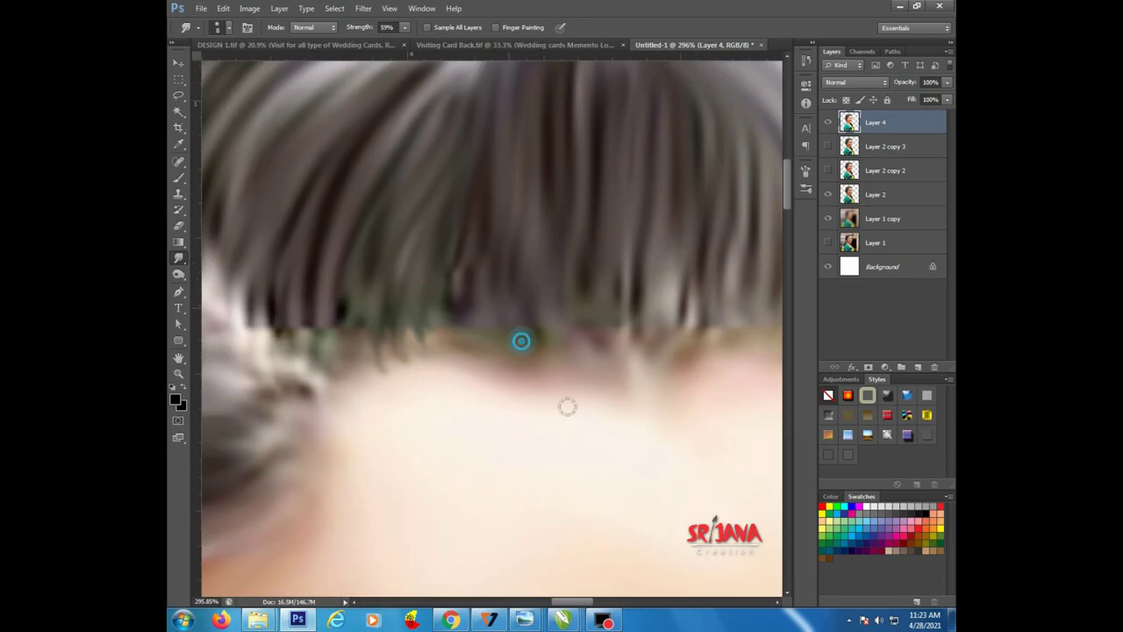
Soften the hairline across the forehead and beside the left hair, using a slightly larger smudge brush
mouse_move(629, 351)
mouse_down()
mouse_move(626, 326)
mouse_move(664, 329)
mouse_up()
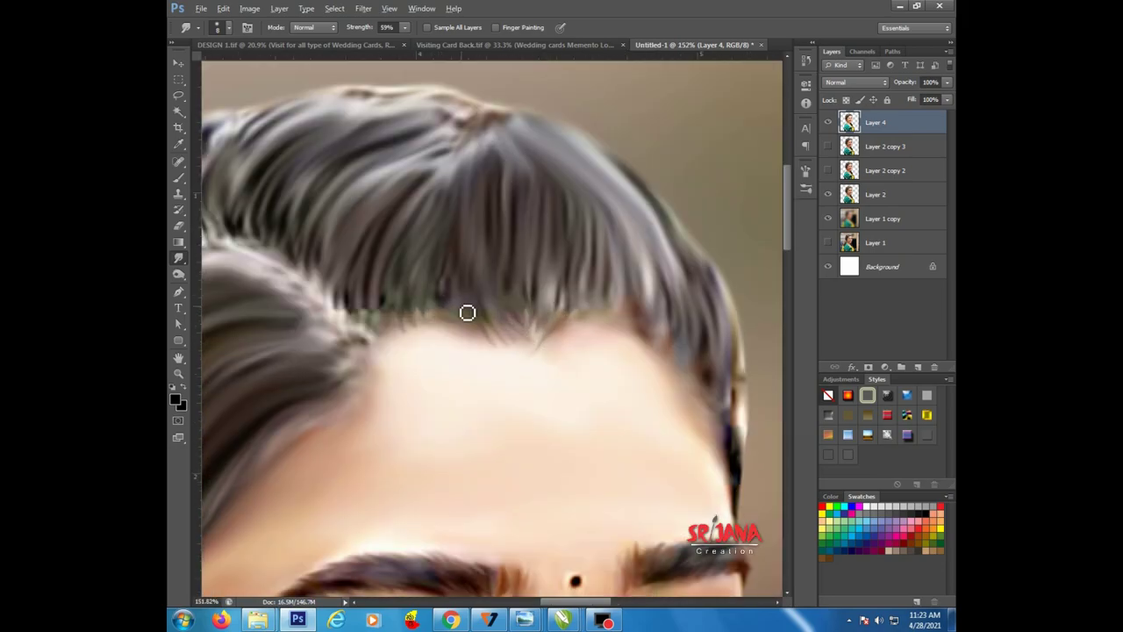
mouse_move(467, 312)
mouse_down()
mouse_move(439, 284)
mouse_move(368, 320)
mouse_up()
drag(567, 281, 509, 303)
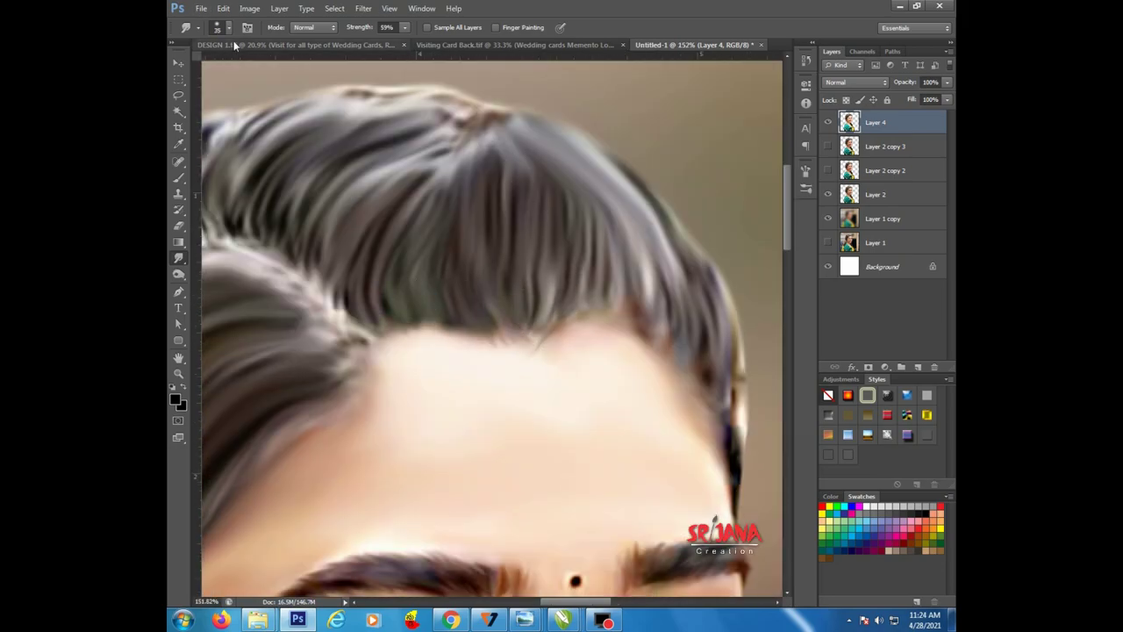
click(228, 27)
double_click(235, 132)
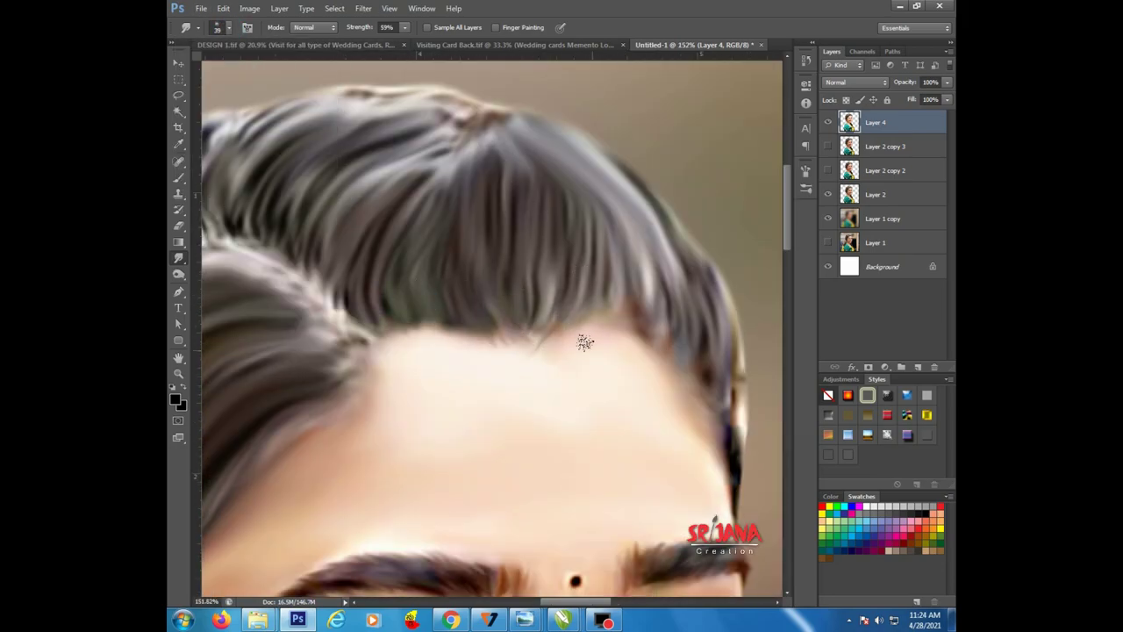
scroll(585, 342, up, 3)
drag(474, 238, 392, 310)
scroll(350, 316, up, 3)
drag(279, 373, 337, 305)
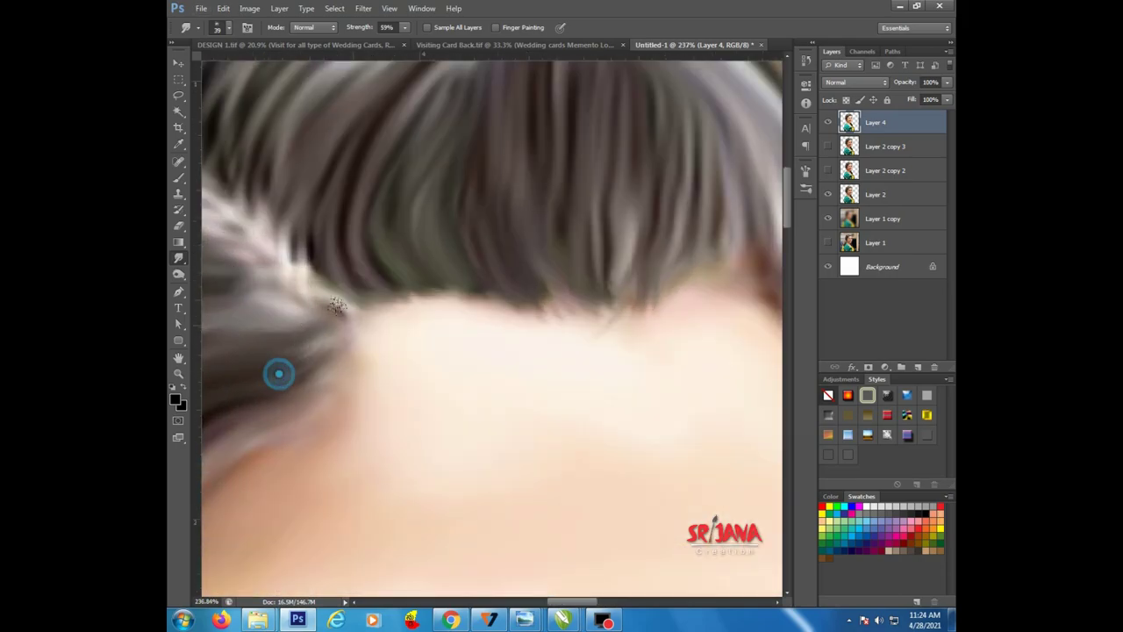
Pull the hair edge down along the hairline and blend the strands on top of the head
scroll(337, 305, down, 2)
scroll(426, 211, up, 2)
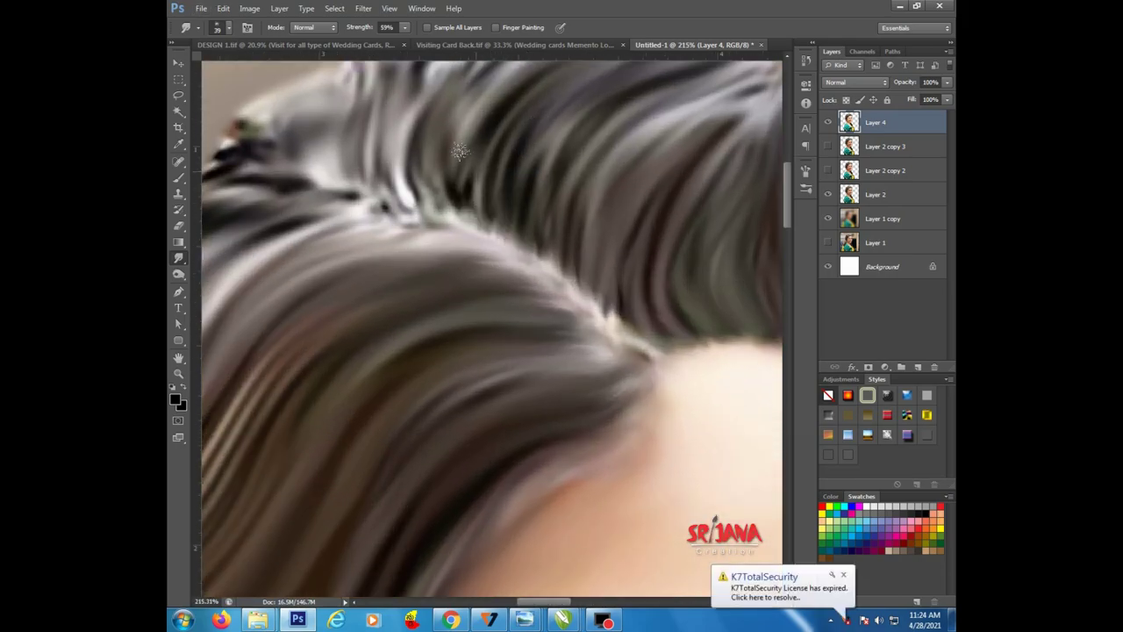
scroll(491, 237, down, 3)
scroll(445, 260, up, 3)
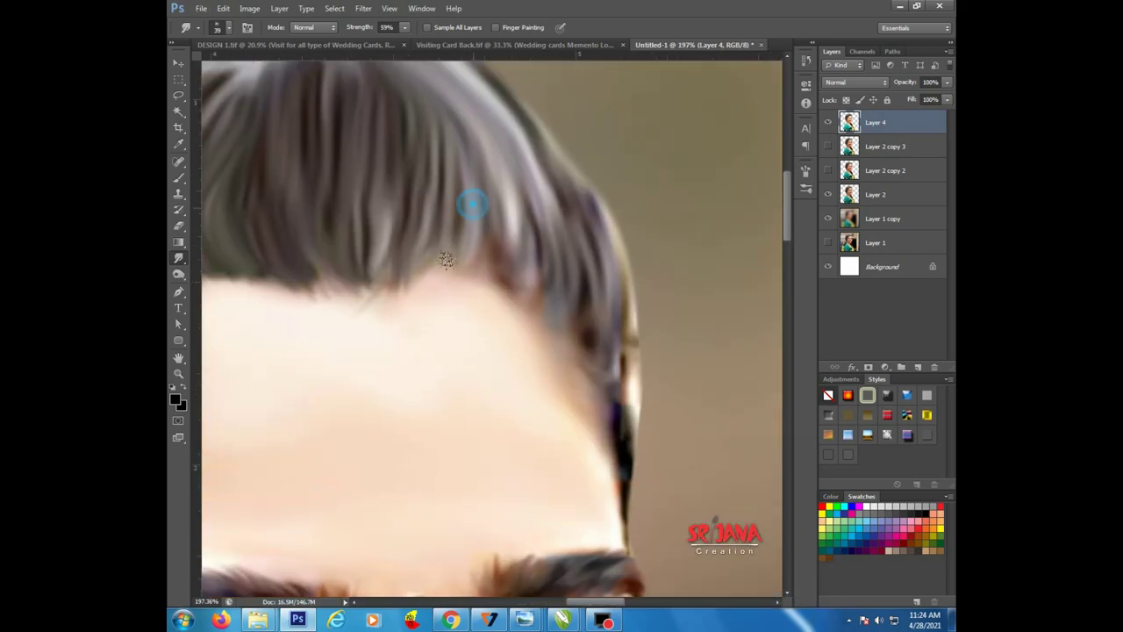
drag(445, 260, 619, 329)
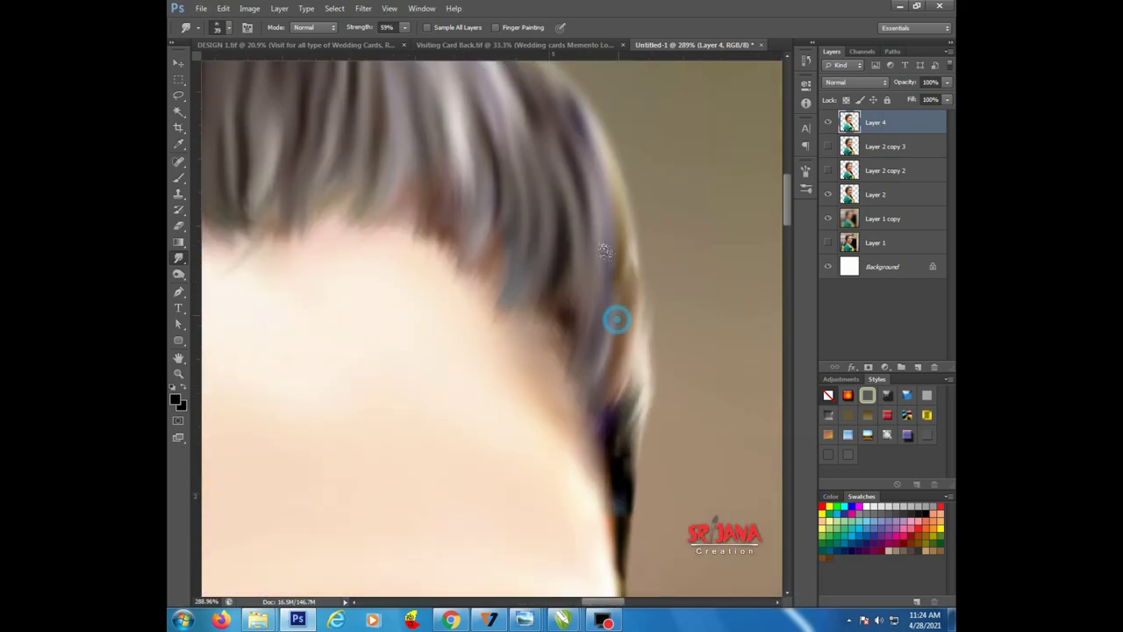
scroll(596, 390, up, 2)
scroll(526, 263, up, 2)
scroll(336, 96, up, 2)
scroll(336, 96, down, 3)
drag(386, 245, 318, 126)
scroll(395, 132, down, 2)
scroll(422, 154, down, 1)
scroll(422, 154, down, 2)
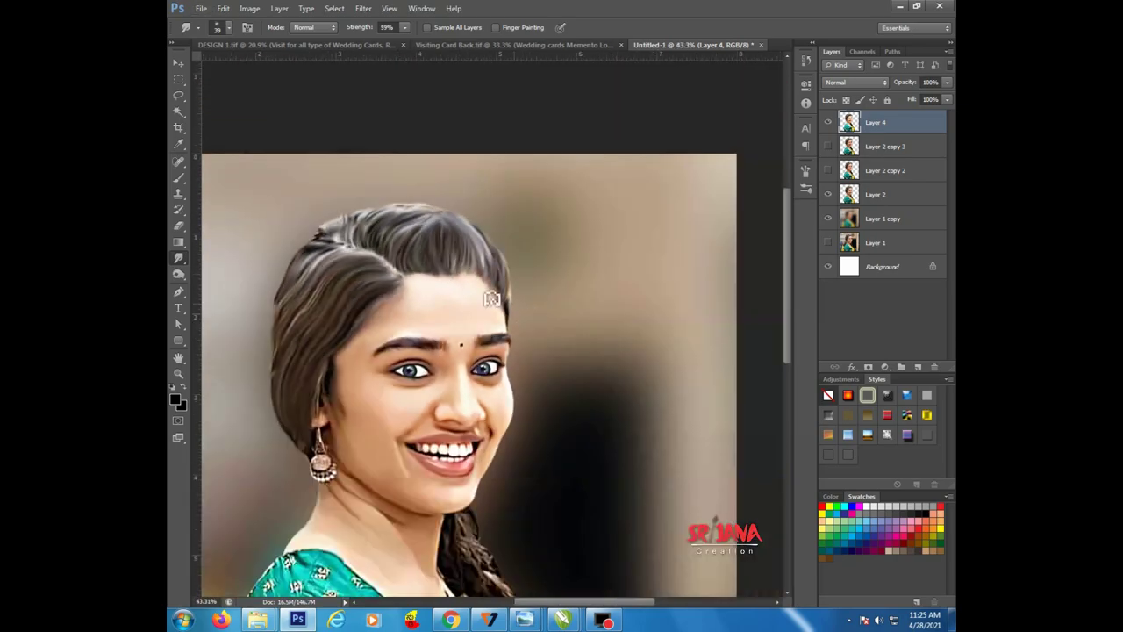
scroll(529, 313, up, 4)
scroll(482, 296, down, 1)
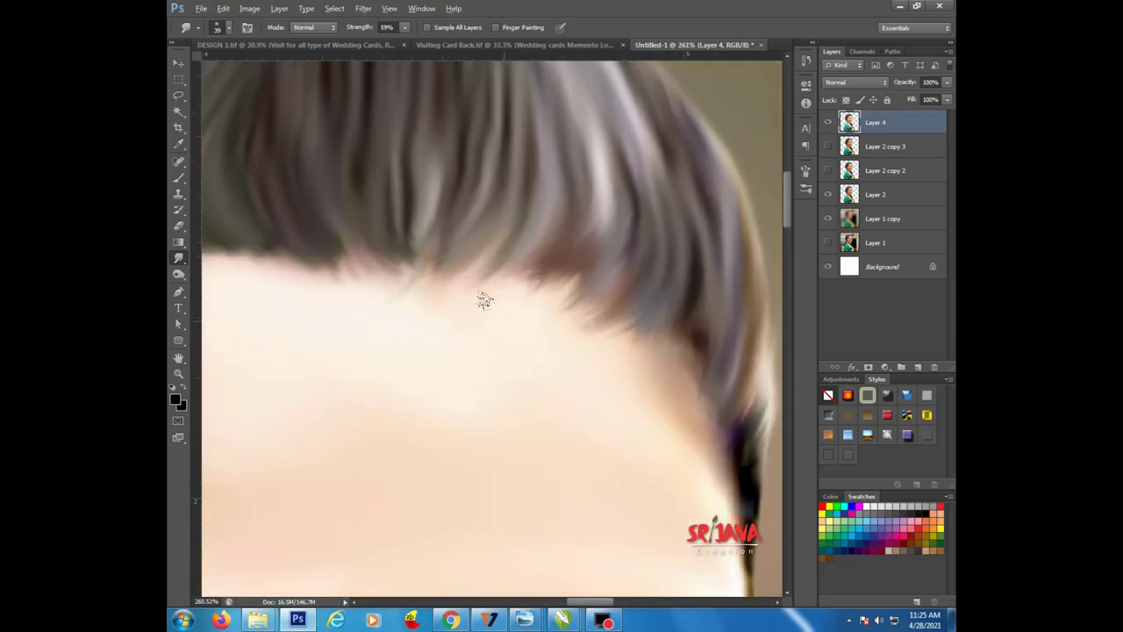
scroll(546, 328, down, 1)
Enlarge the smudge brush considerably and switch to a white painting brush
click(219, 27)
double_click(237, 136)
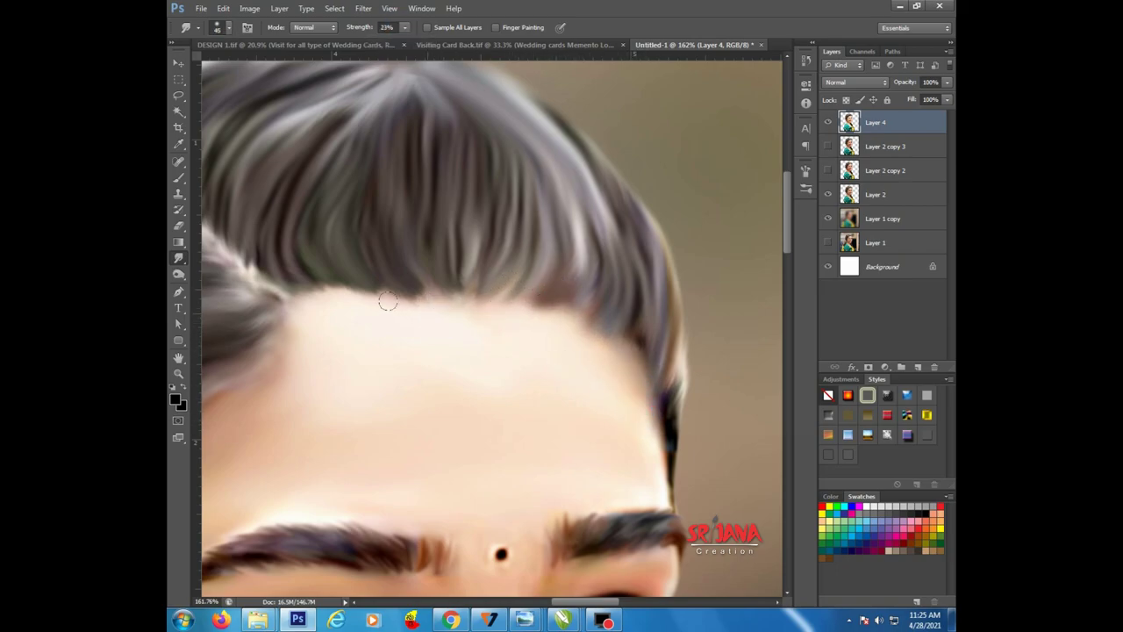
key(b)
key(x)
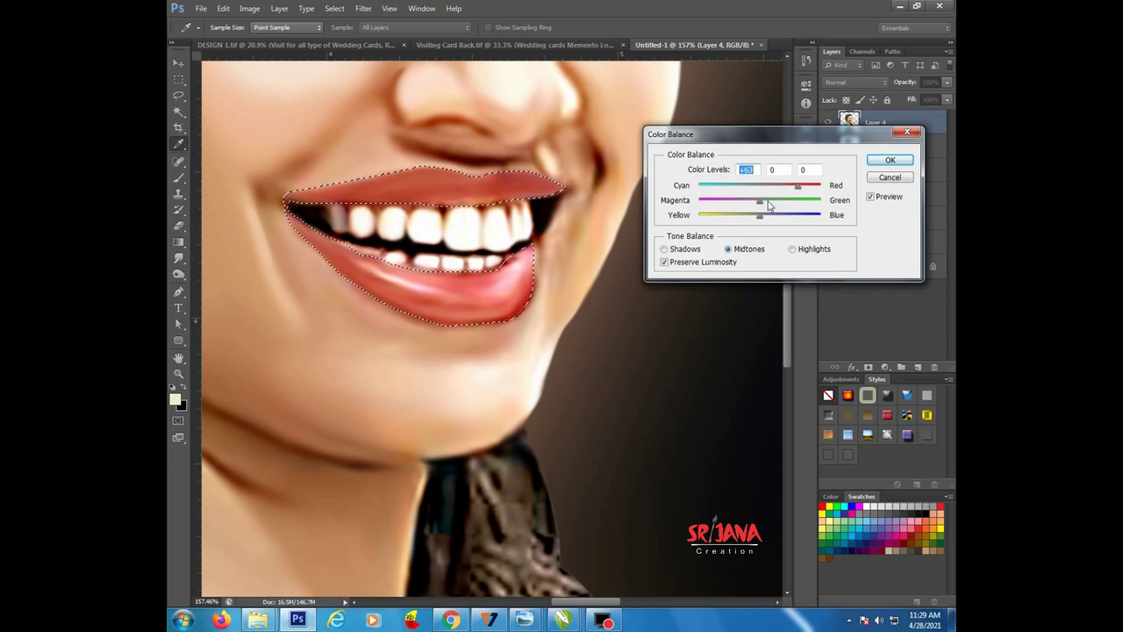
Shift the selected lips' Color Balance midtones toward Red (+63)
drag(760, 222, 751, 225)
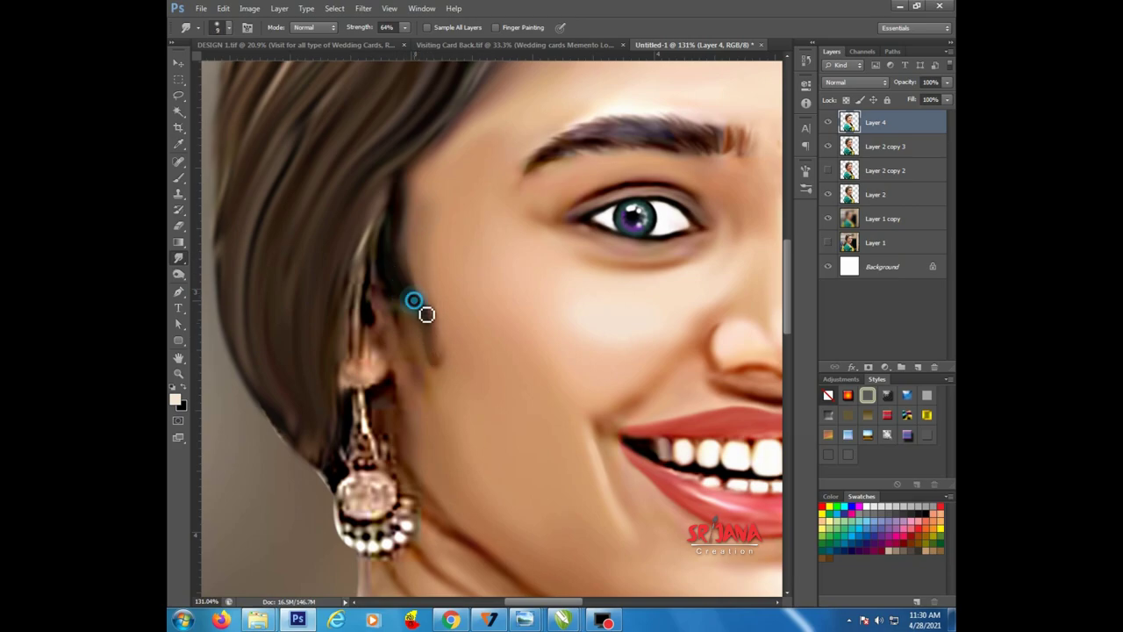
Smudge the earring pendant smooth and set the painting colour to yellow
scroll(403, 405, up, 2)
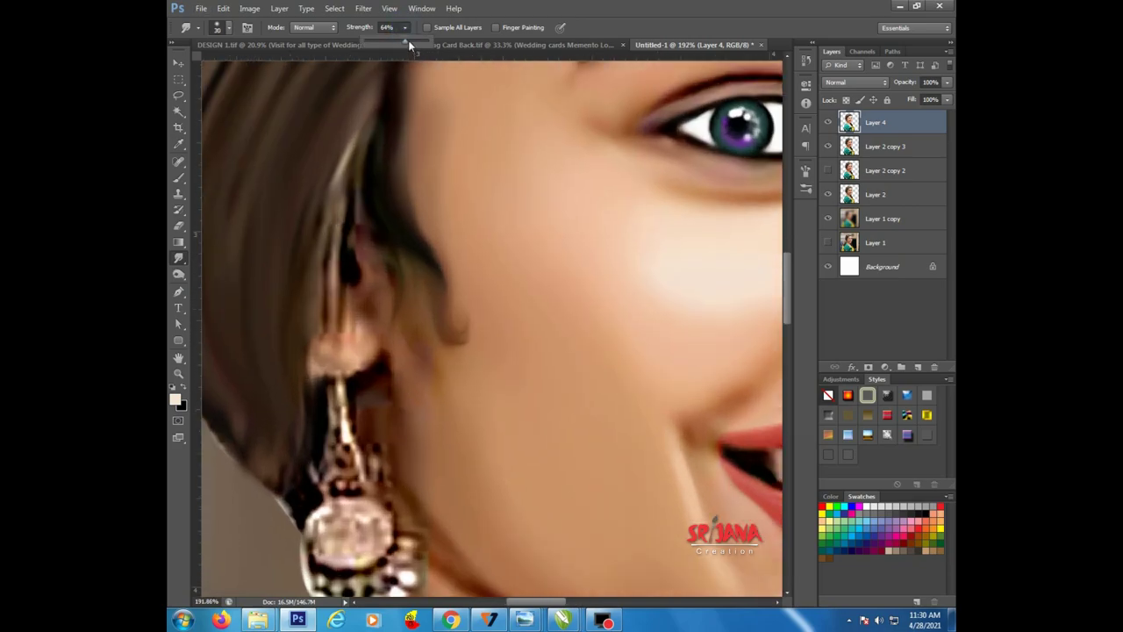
scroll(362, 405, up, 1)
drag(342, 386, 290, 399)
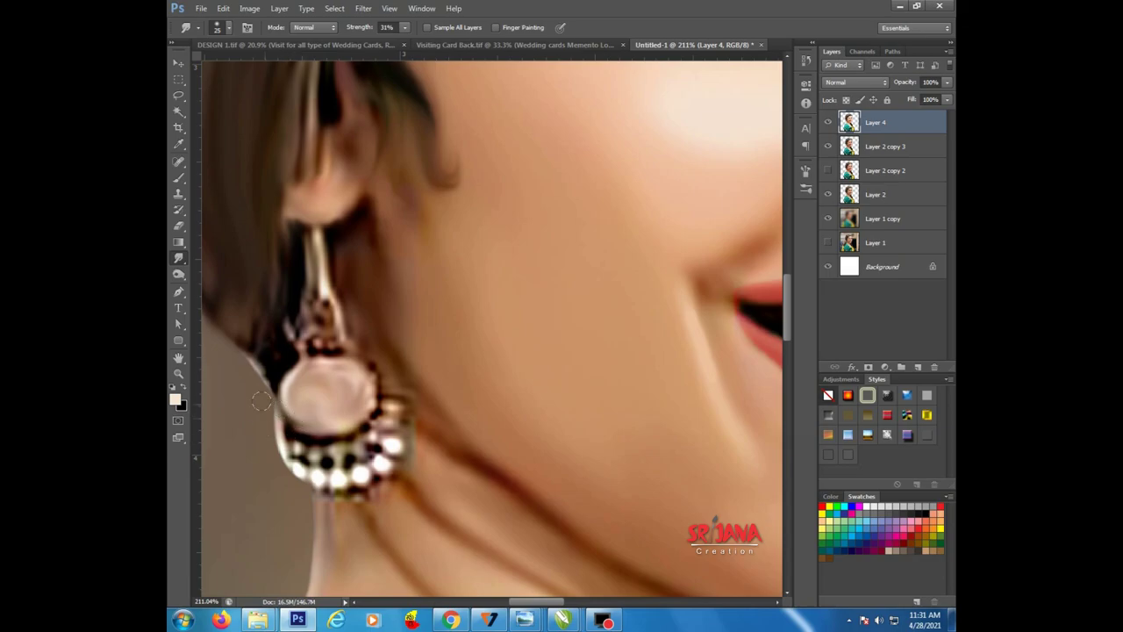
click(174, 400)
drag(605, 333, 642, 289)
click(802, 268)
Brush orange colour onto the earring pendant, then smudge the paint smooth
key(b)
click(175, 399)
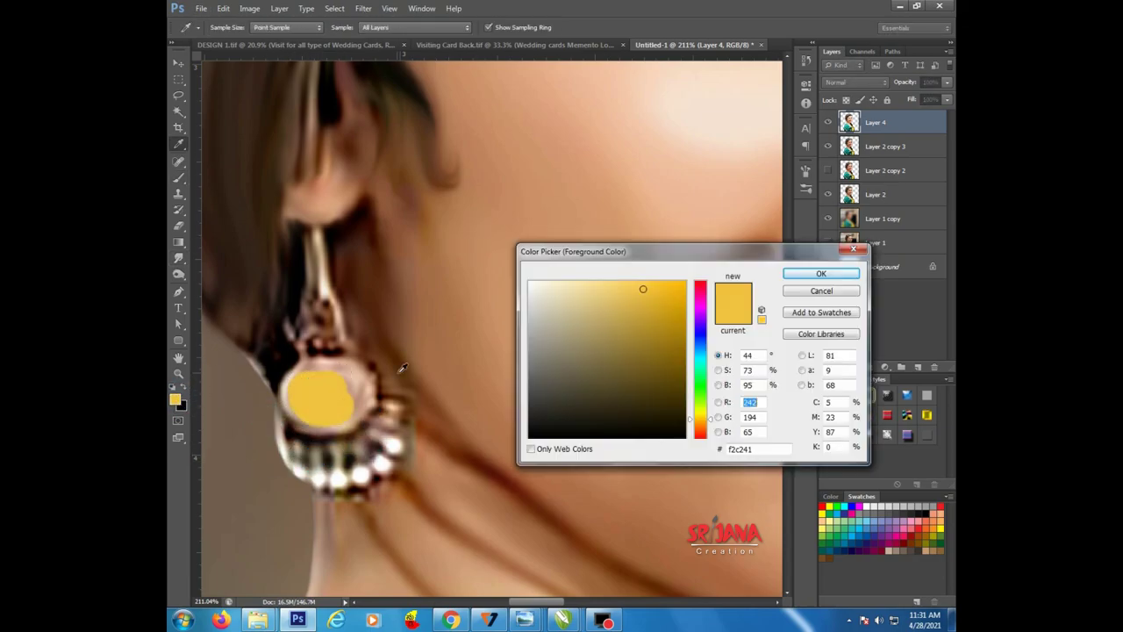
click(804, 269)
drag(307, 386, 342, 397)
scroll(325, 395, up, 1)
key(r)
scroll(315, 336, up, 1)
drag(315, 336, 368, 351)
Dab three yellow dots onto the pendant's lower beads
click(175, 399)
drag(699, 418, 700, 410)
click(802, 271)
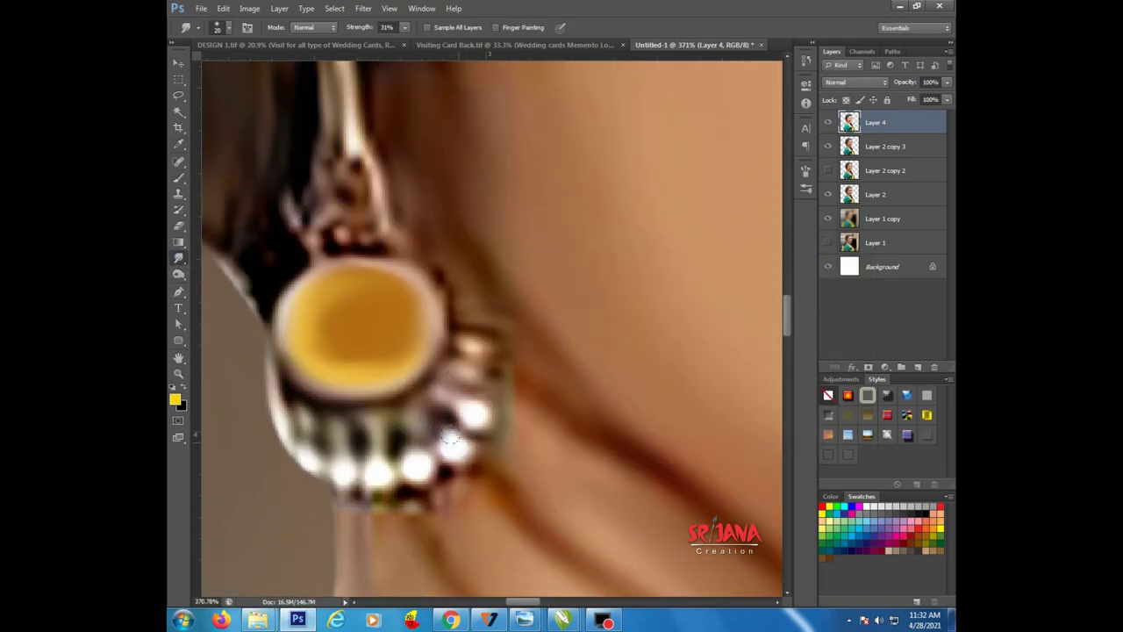
key(b)
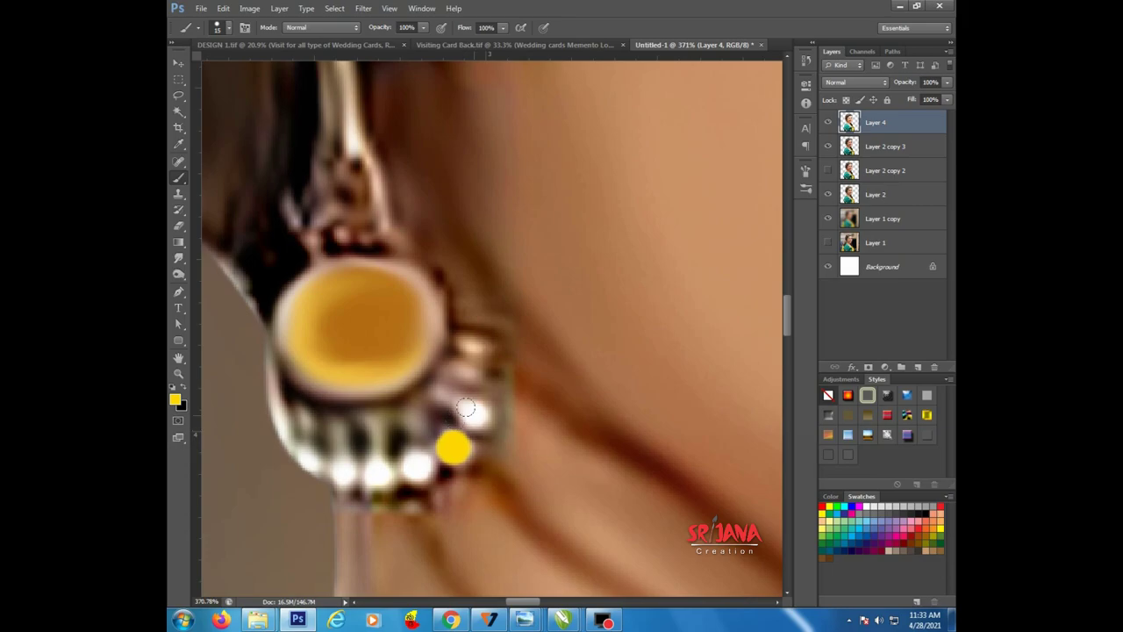
click(416, 465)
click(377, 475)
click(342, 474)
scroll(344, 470, down, 1)
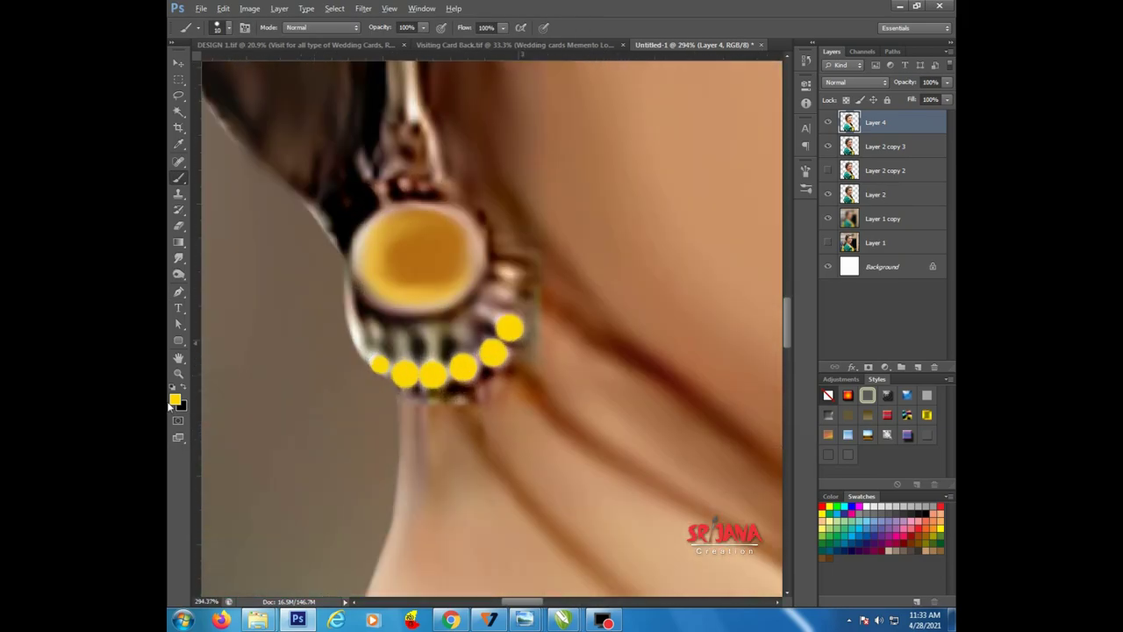
Try a brown painting colour, then change the painting colour to white
click(174, 399)
click(680, 308)
click(802, 272)
scroll(279, 391, up, 2)
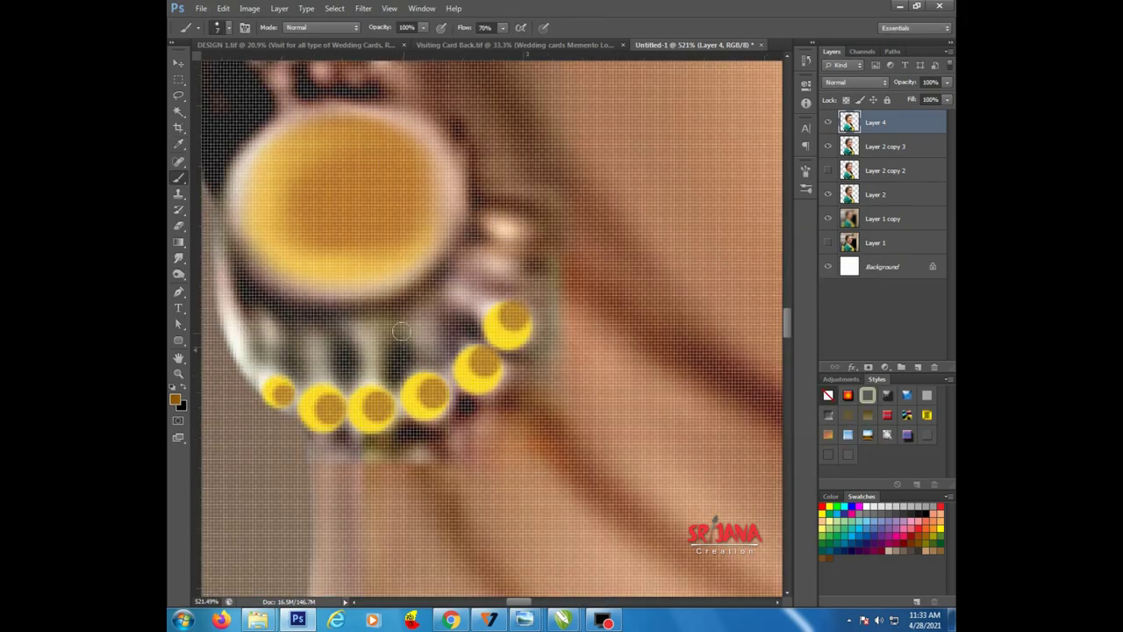
scroll(400, 331, down, 3)
click(175, 399)
click(530, 282)
click(792, 271)
Paint a small white highlight on the earring's gem
scroll(368, 418, up, 2)
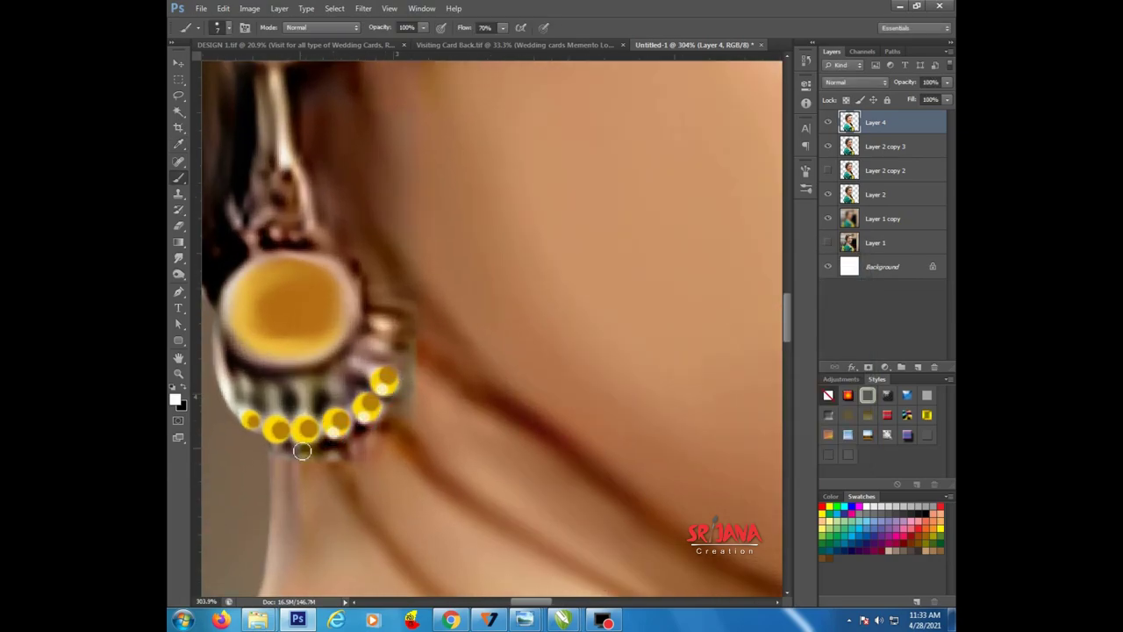
scroll(393, 361, left, 2)
click(341, 331)
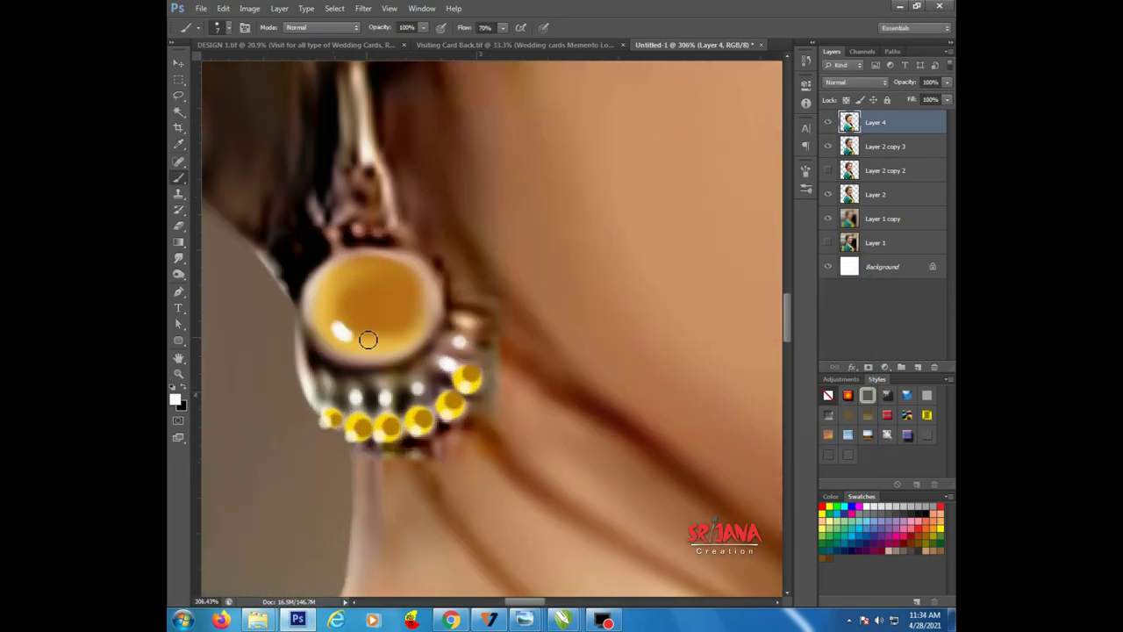
scroll(358, 302, down, 2)
scroll(308, 310, up, 2)
scroll(303, 198, down, 2)
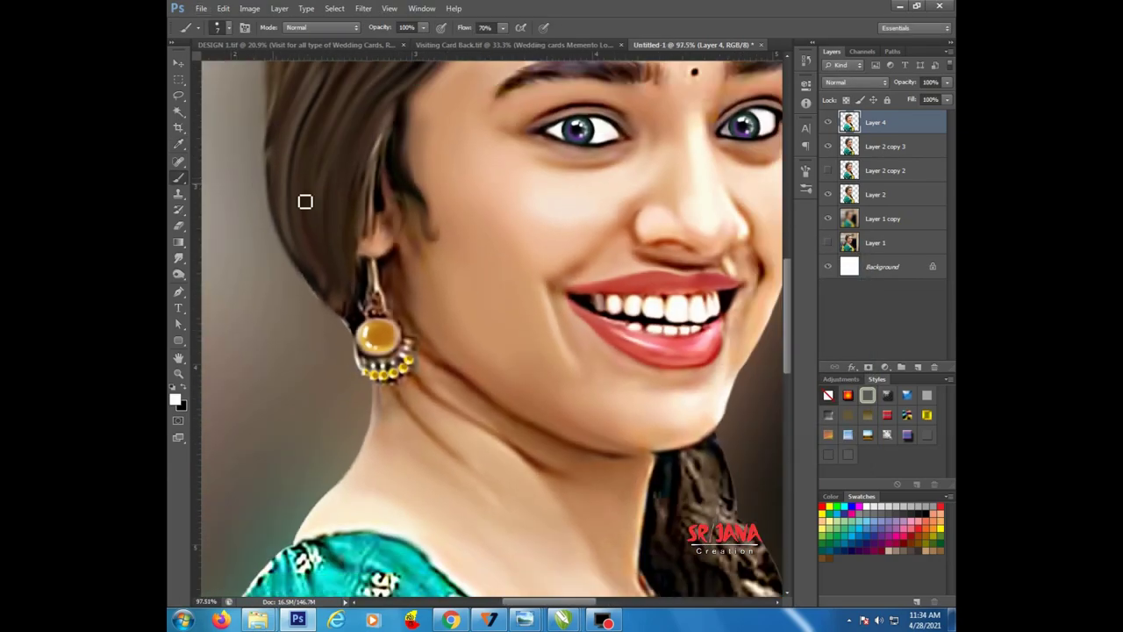
scroll(522, 335, up, 2)
scroll(522, 334, down, 2)
scroll(503, 314, up, 2)
scroll(496, 321, down, 2)
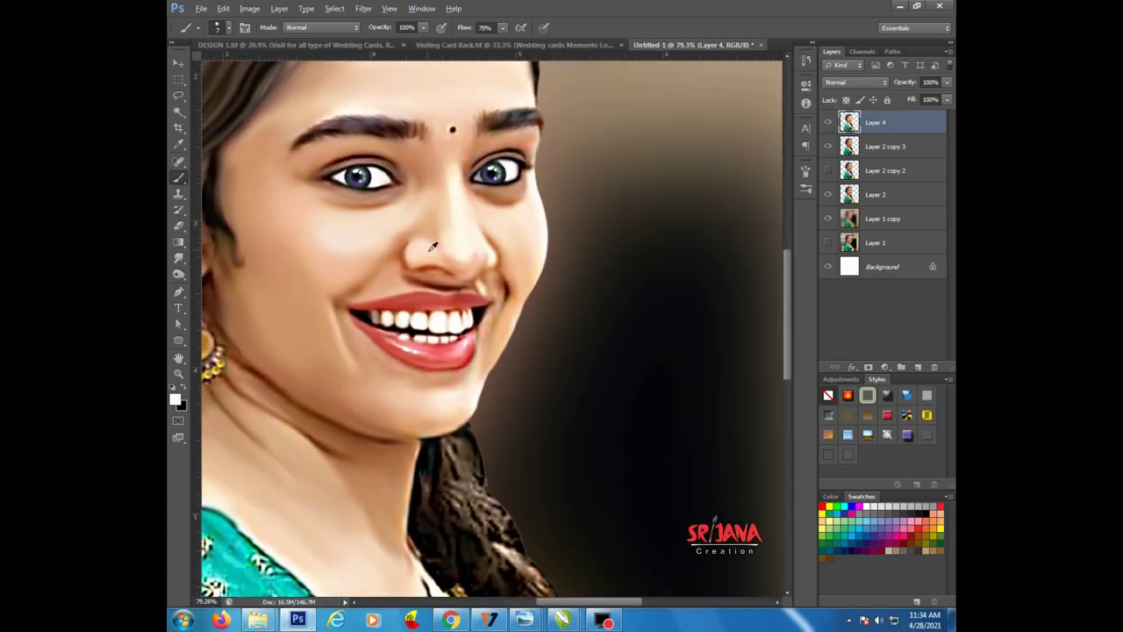
scroll(459, 206, up, 1)
scroll(457, 207, up, 2)
scroll(457, 207, down, 4)
key(r)
scroll(384, 235, up, 4)
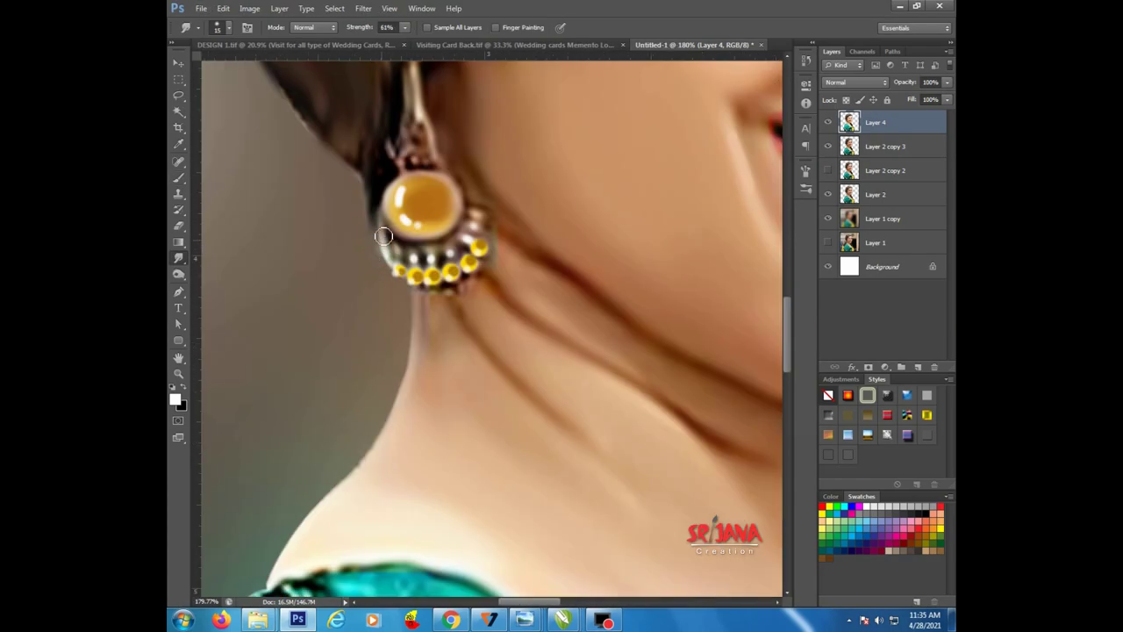
Smudge the braid's hair strands smooth and blend its outer edge into the dark background
scroll(386, 292, down, 2)
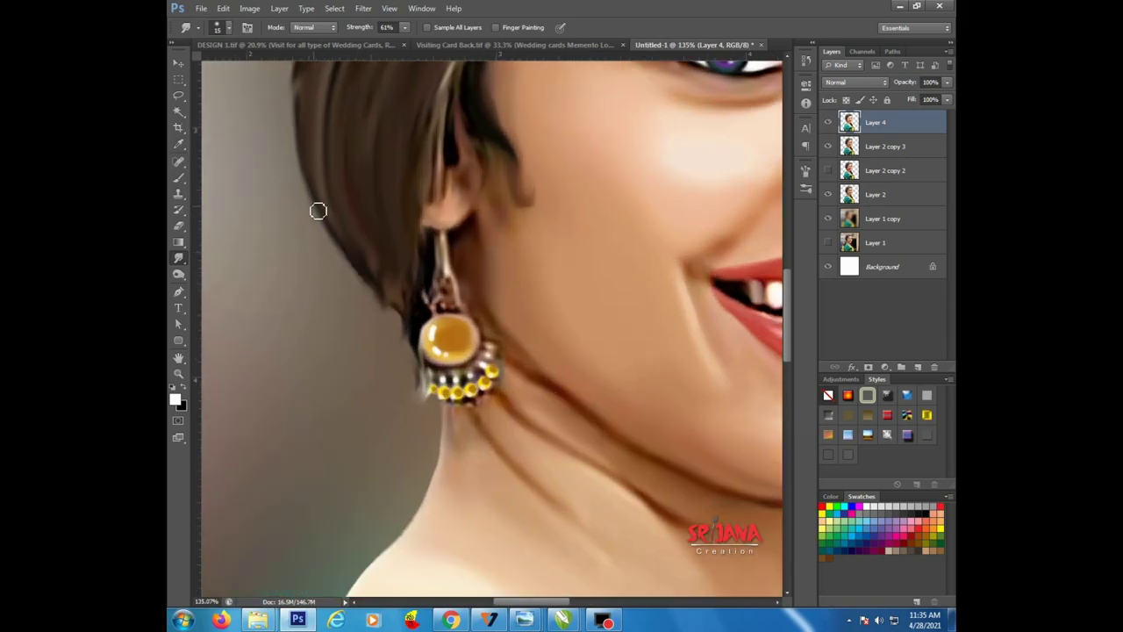
scroll(357, 287, down, 1)
scroll(357, 287, up, 1)
scroll(354, 364, down, 1)
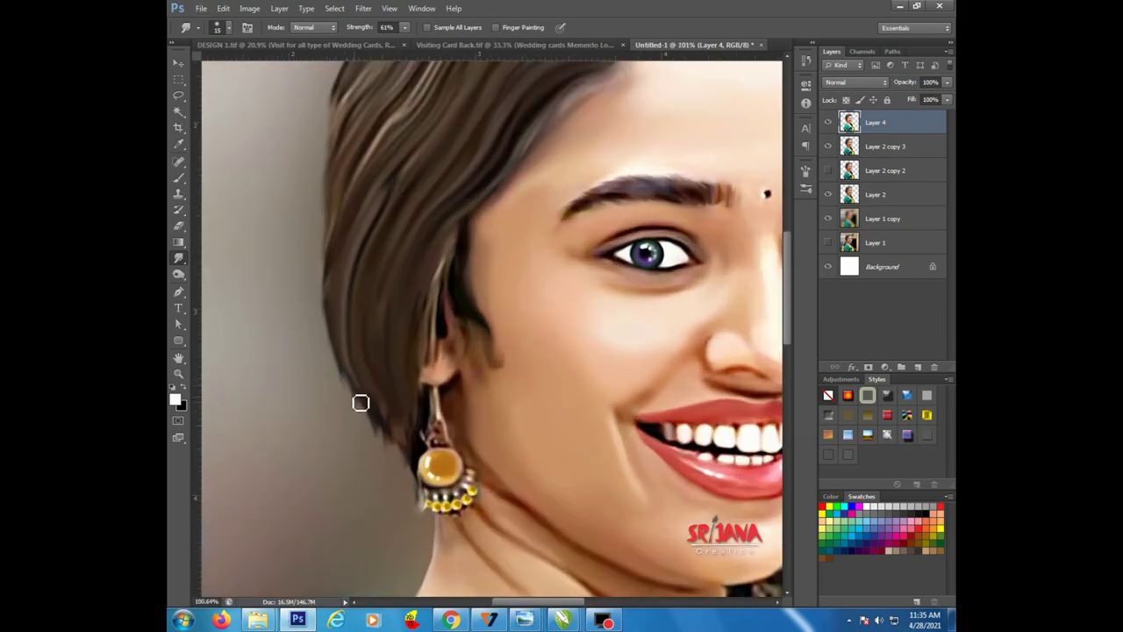
scroll(359, 401, up, 2)
scroll(399, 441, up, 2)
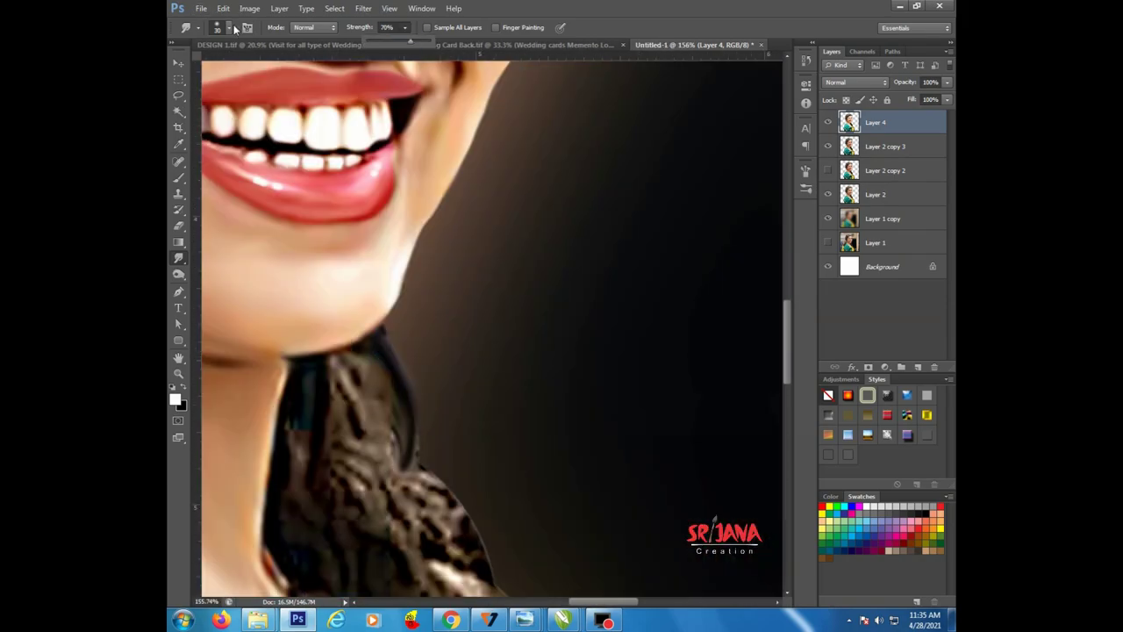
scroll(360, 429, down, 2)
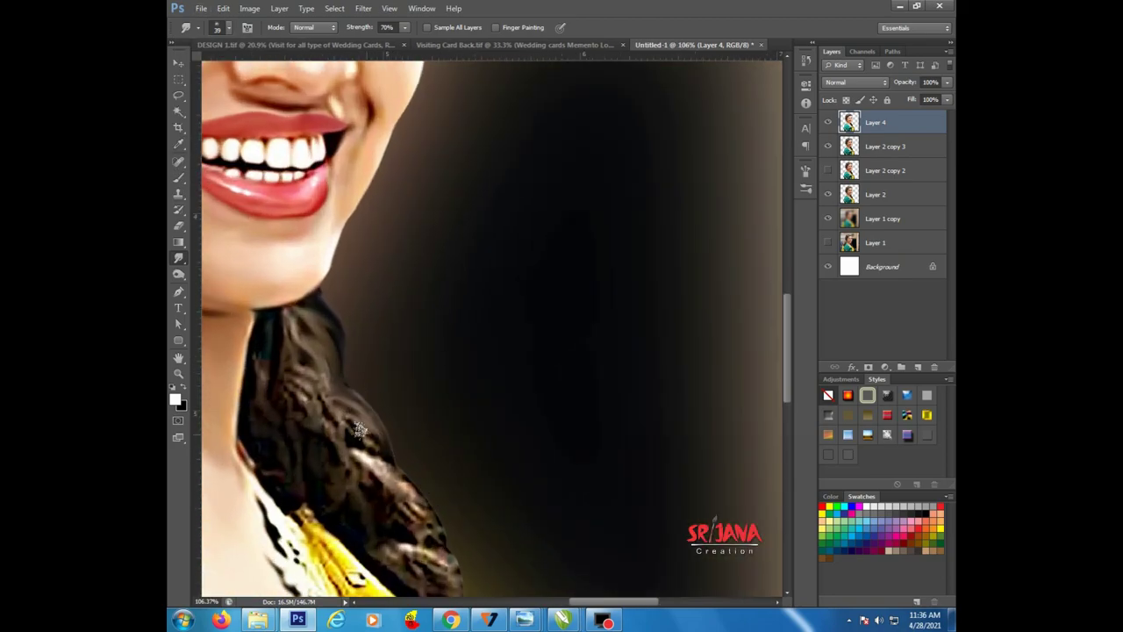
scroll(336, 401, down, 1)
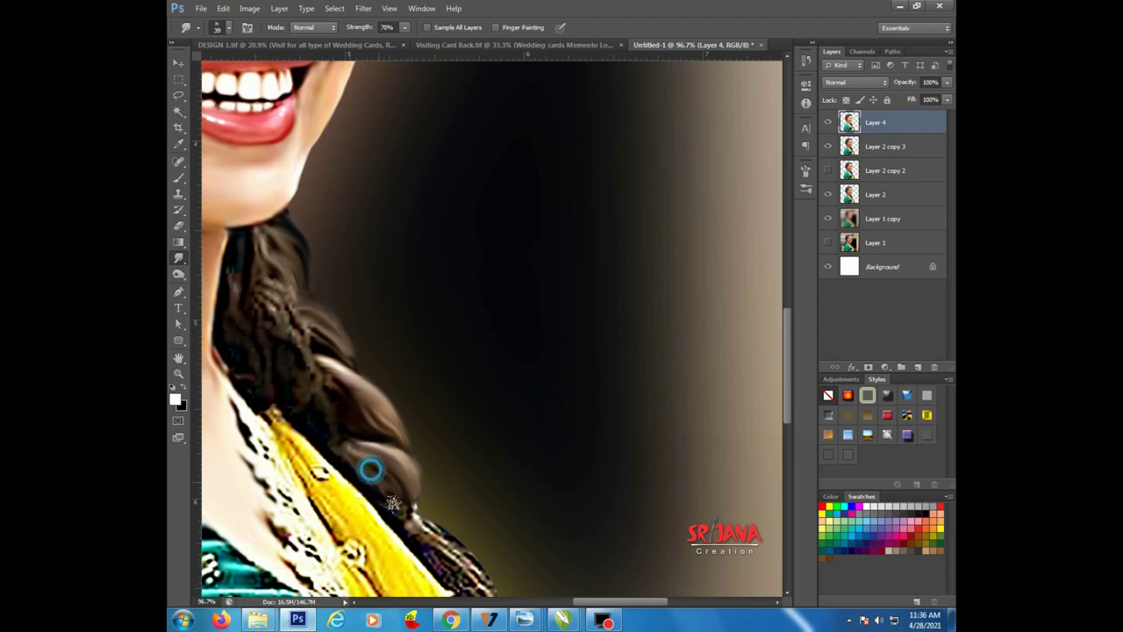
scroll(370, 470, up, 2)
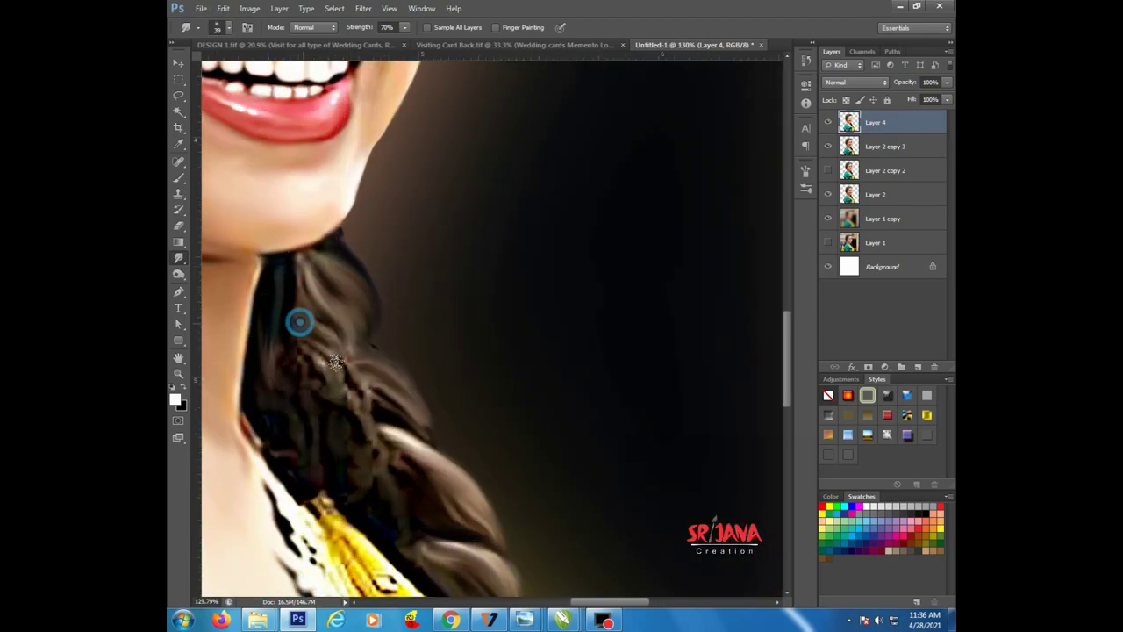
scroll(333, 394, up, 2)
scroll(318, 348, up, 1)
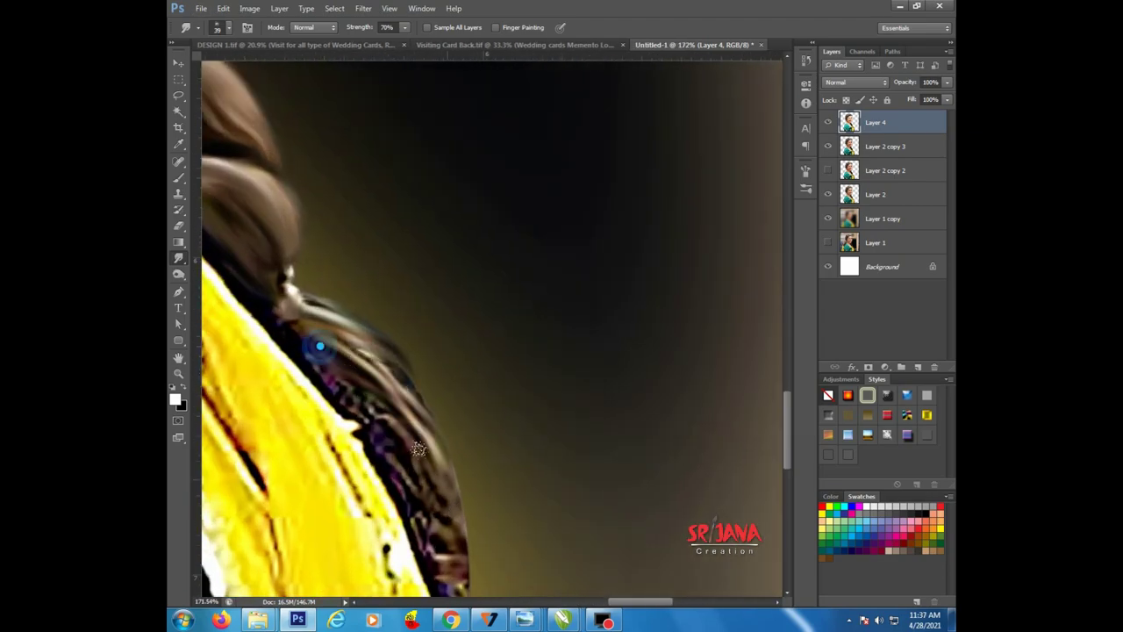
drag(317, 340, 375, 401)
scroll(501, 469, down, 2)
drag(384, 292, 405, 319)
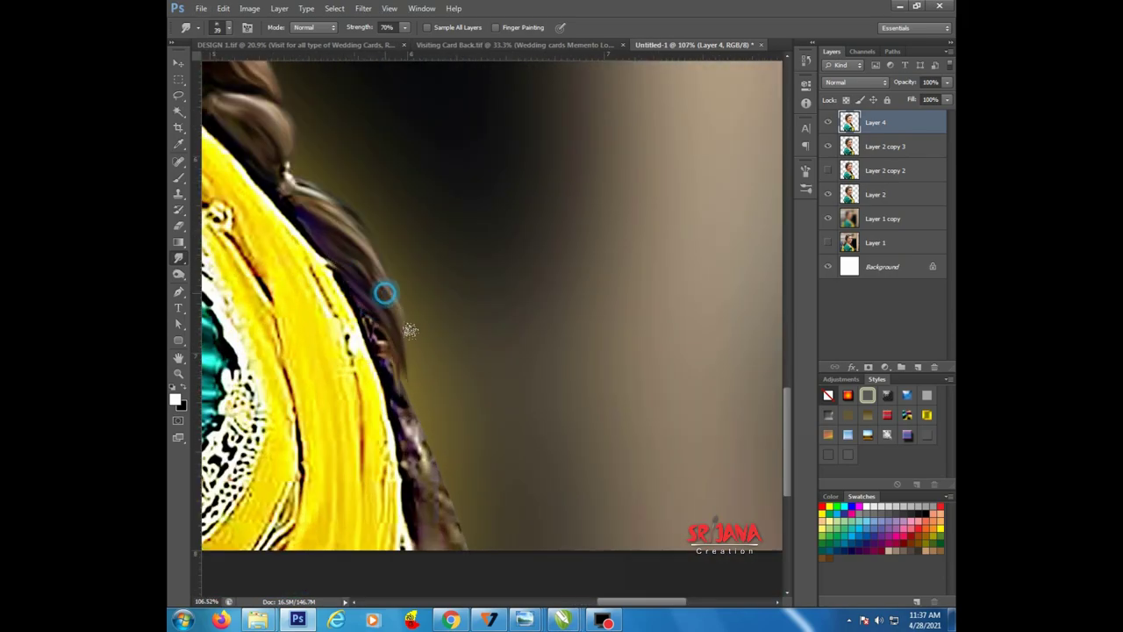
scroll(571, 145, down, 2)
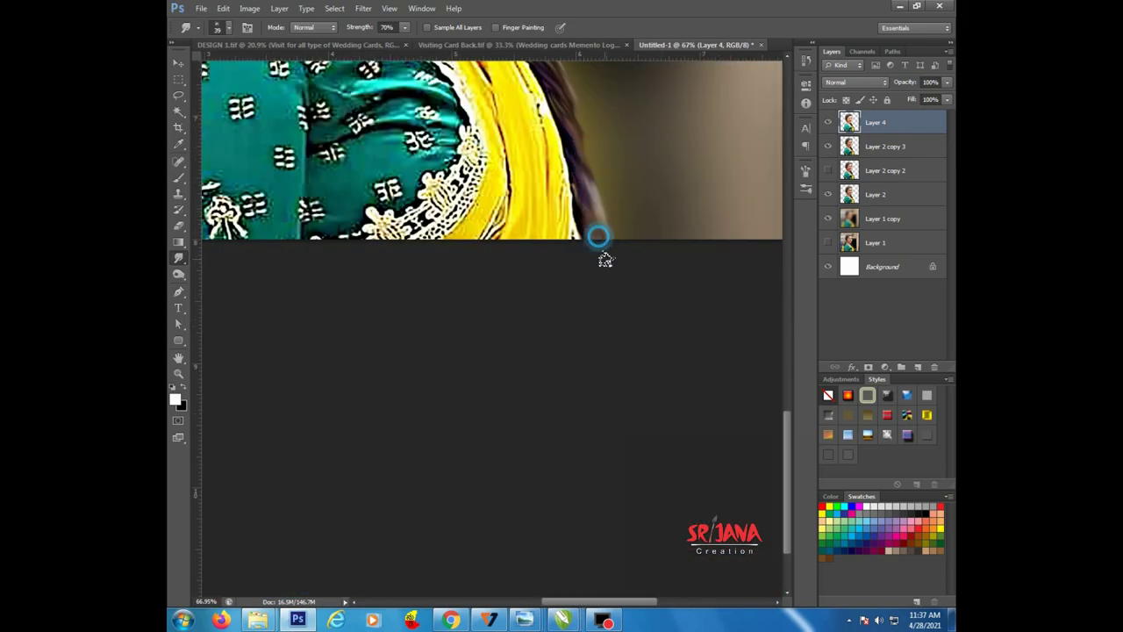
Smudge the yellow scarf smooth, then start Free Transform on the fabric texture layer
scroll(559, 302, up, 2)
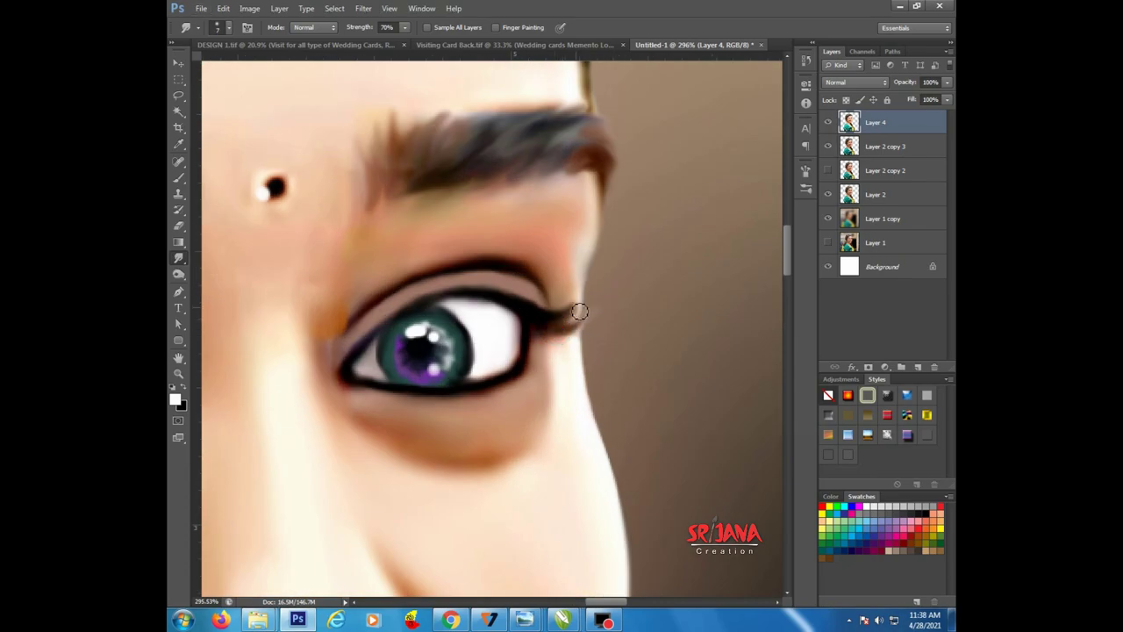
scroll(576, 269, down, 3)
scroll(270, 236, up, 3)
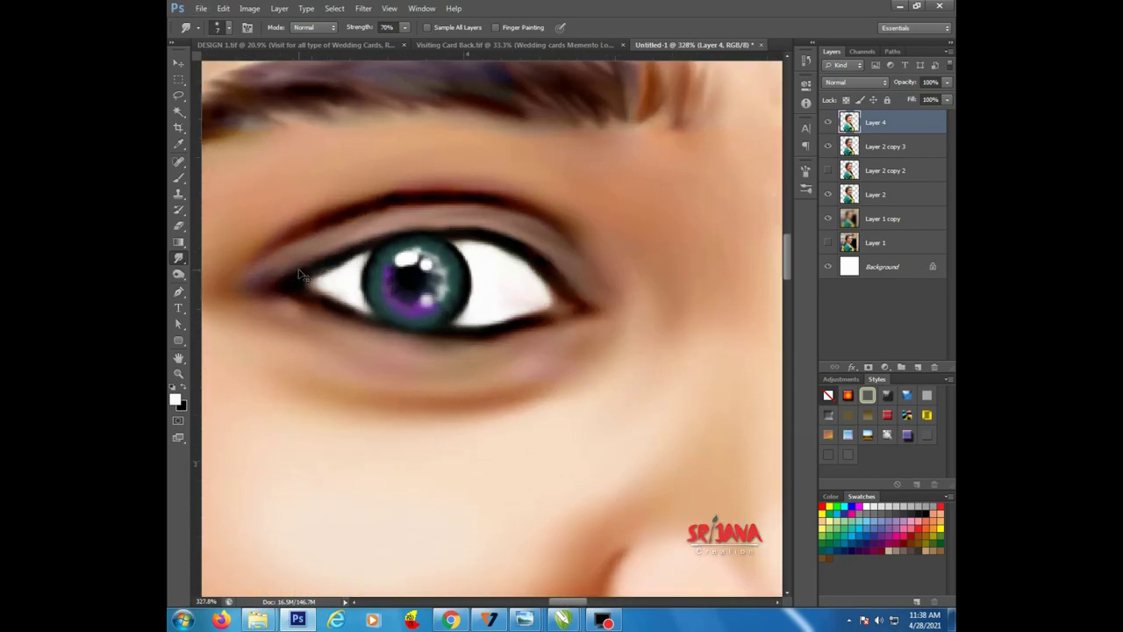
scroll(256, 253, down, 2)
scroll(363, 220, up, 2)
scroll(396, 234, up, 1)
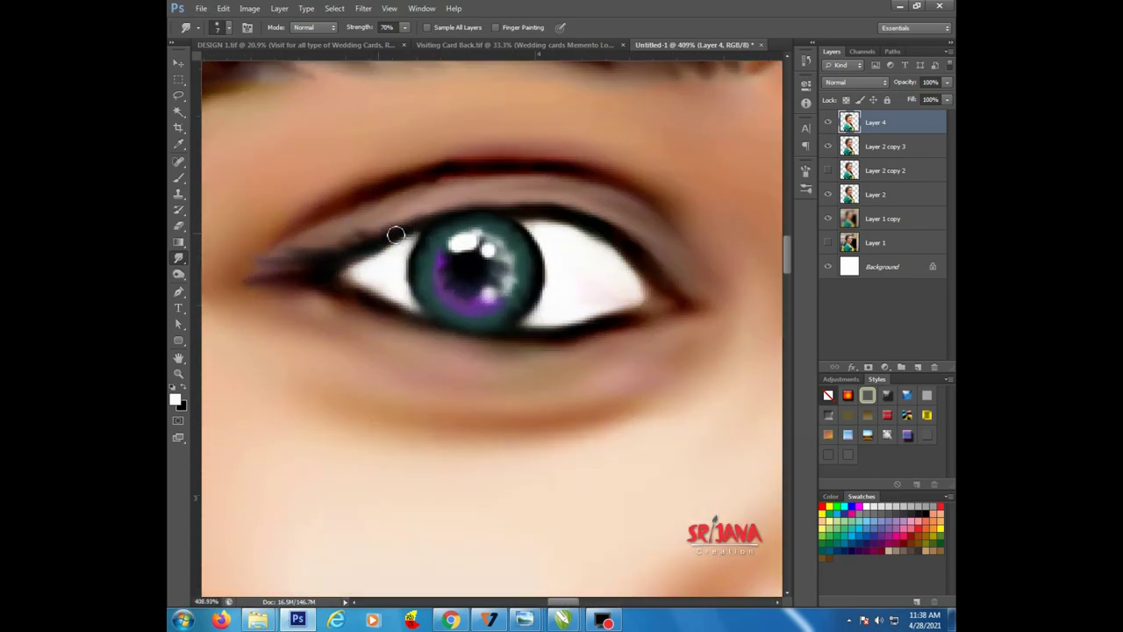
scroll(220, 222, down, 5)
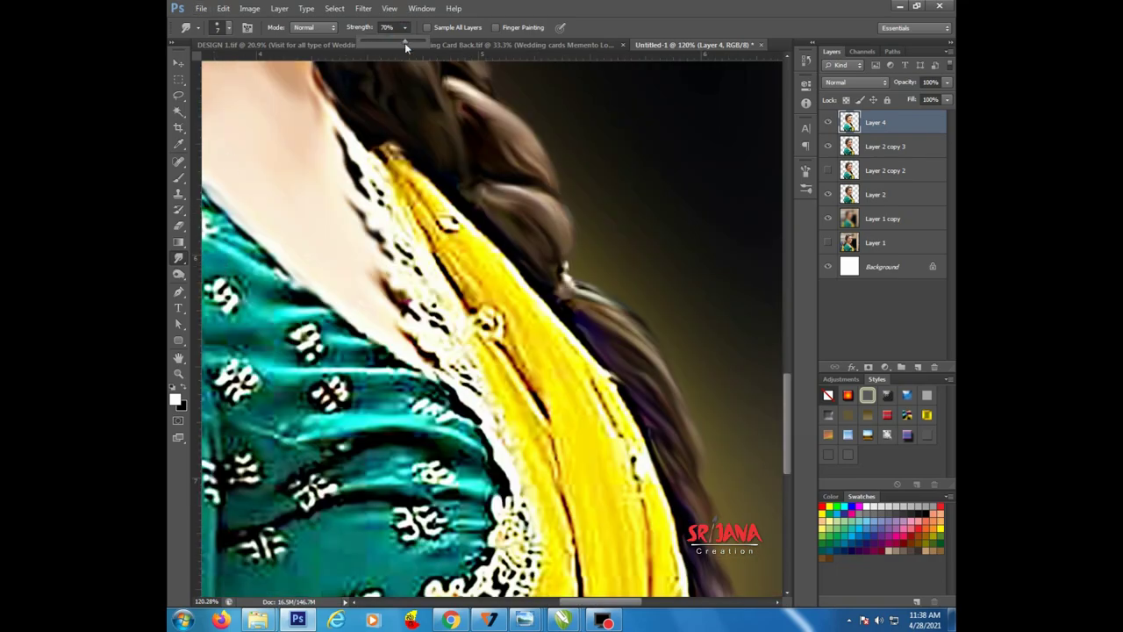
drag(563, 402, 515, 284)
scroll(514, 283, down, 1)
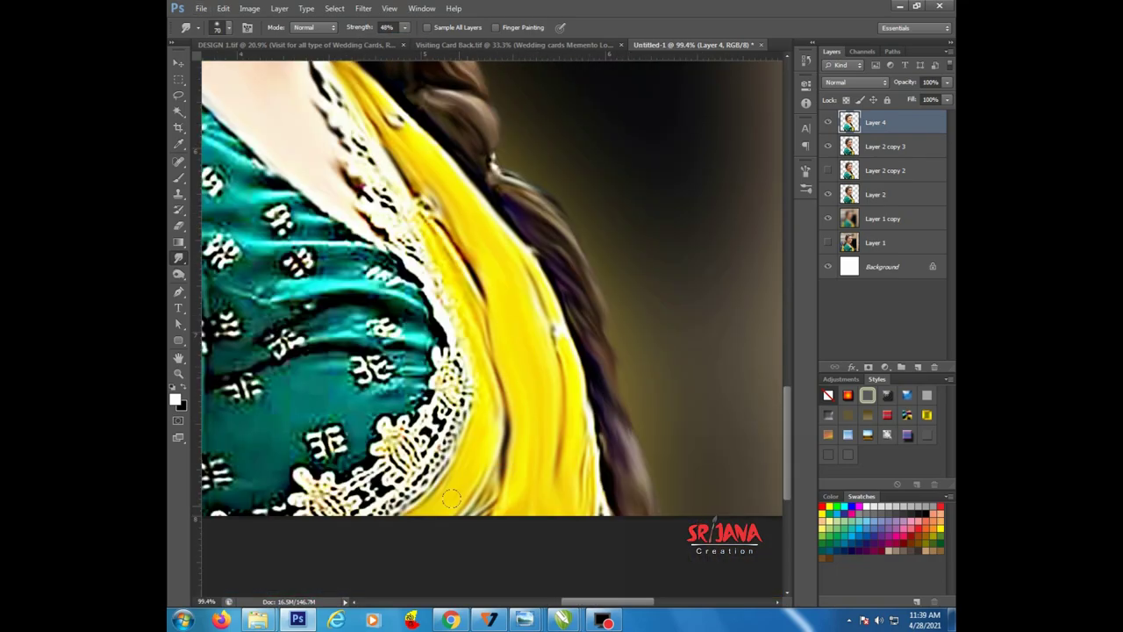
scroll(468, 326, up, 2)
scroll(348, 367, down, 1)
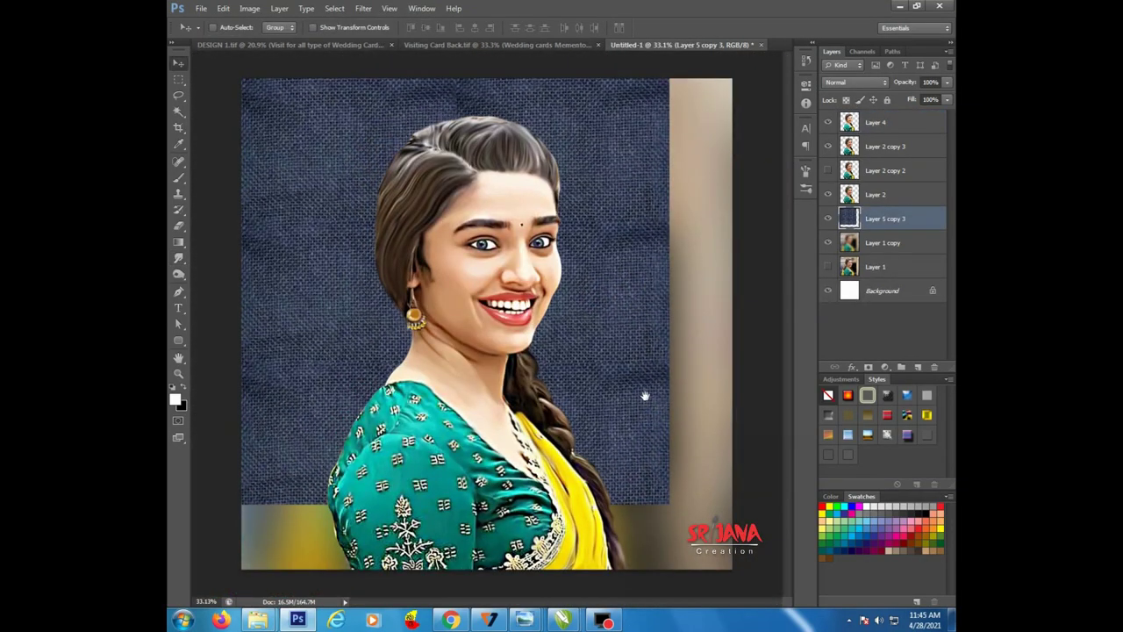
key(ctrl+t)
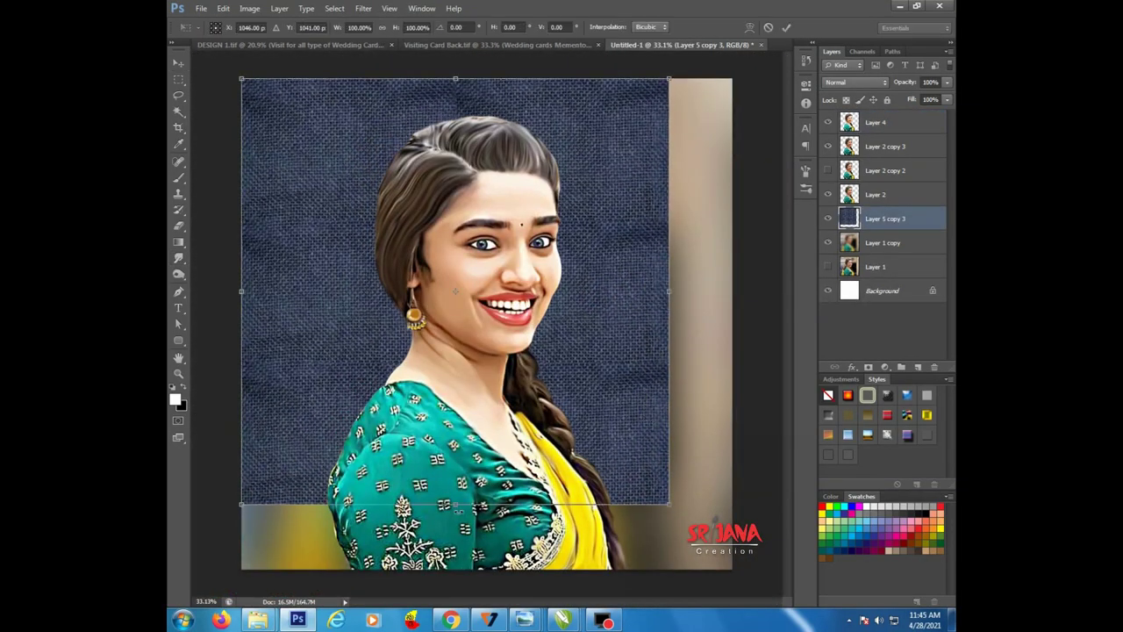
Stretch the fabric texture to cover the whole canvas and set its blend mode to Overlay
drag(669, 291, 732, 298)
key(Return)
click(856, 82)
click(855, 245)
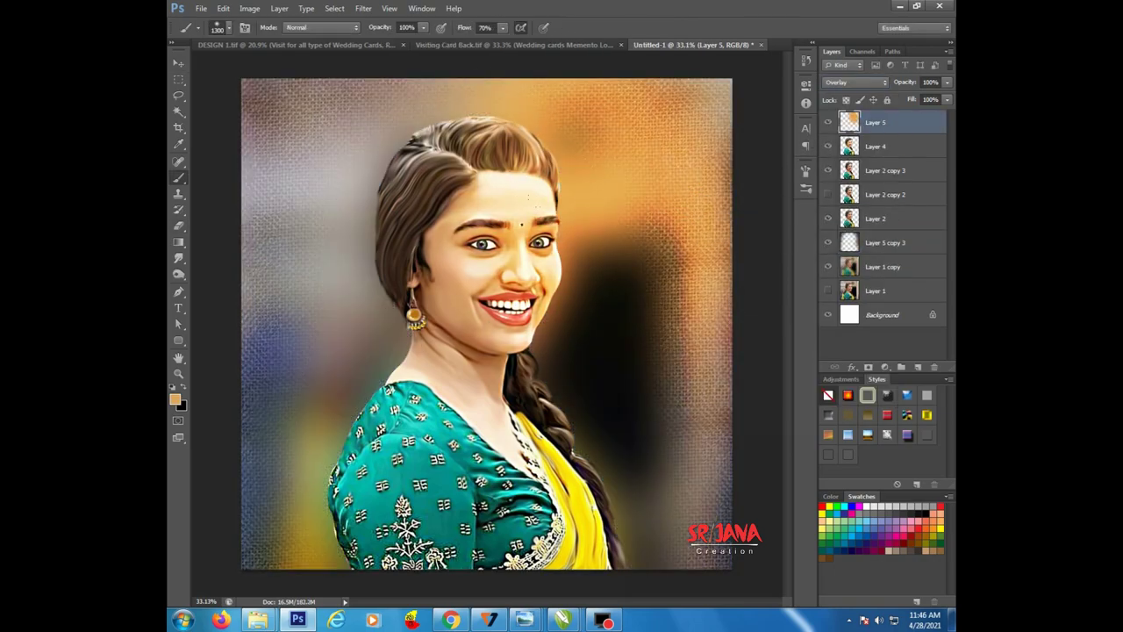
Choose pink and brush a pink glow down the portrait's left side
click(174, 399)
drag(696, 332, 696, 303)
click(820, 268)
drag(351, 202, 369, 456)
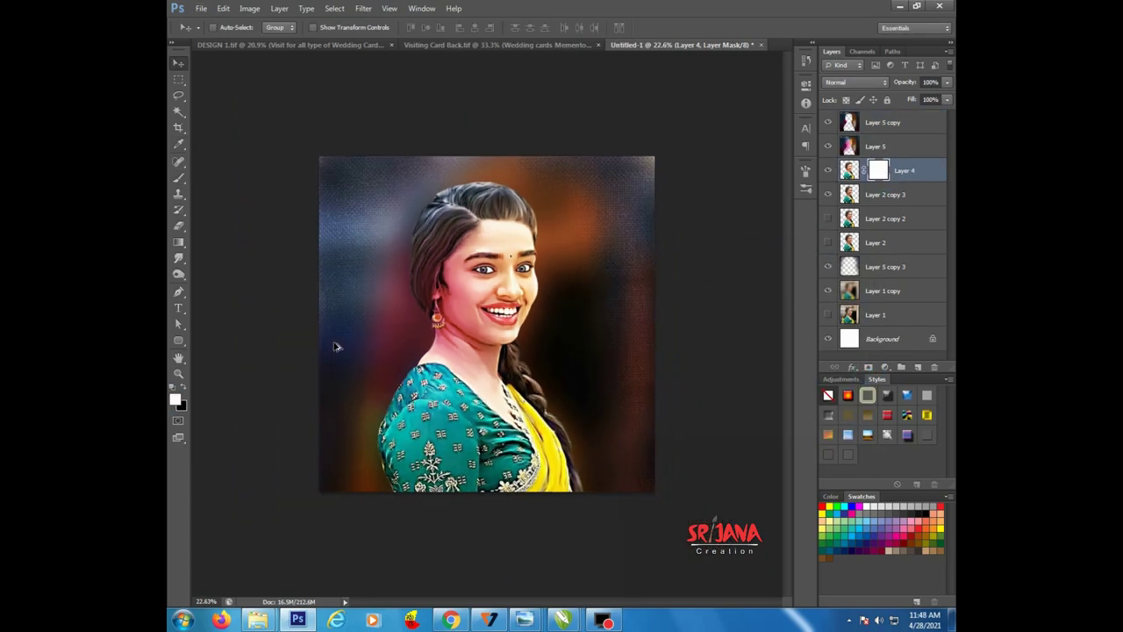
Scale all layers together to fit, then add a new empty layer on top
key(b)
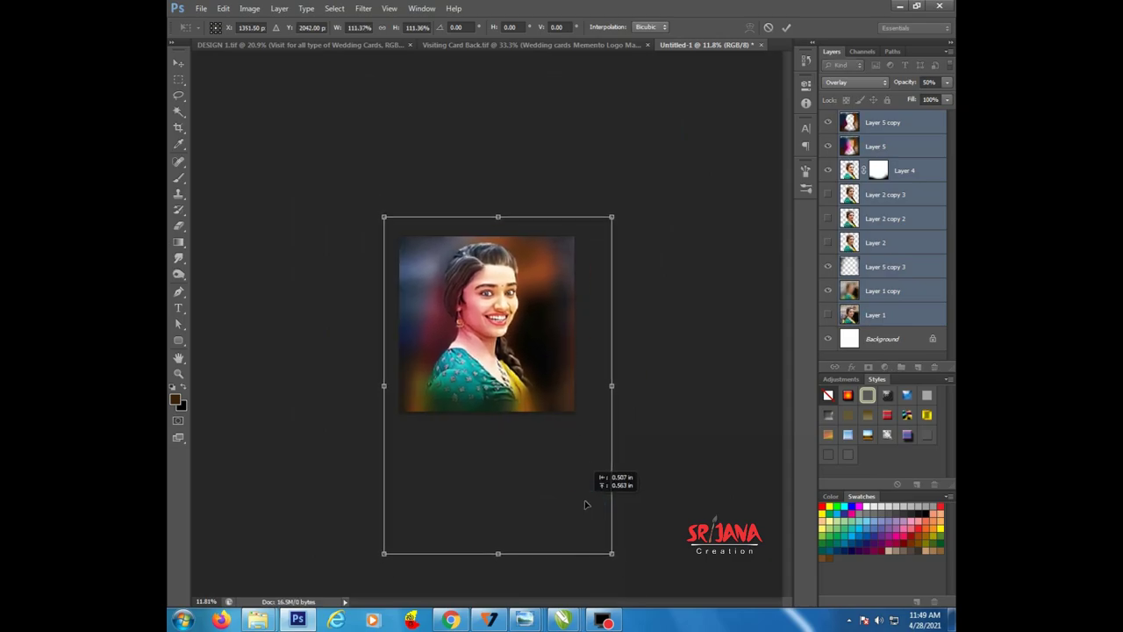
drag(617, 545, 589, 501)
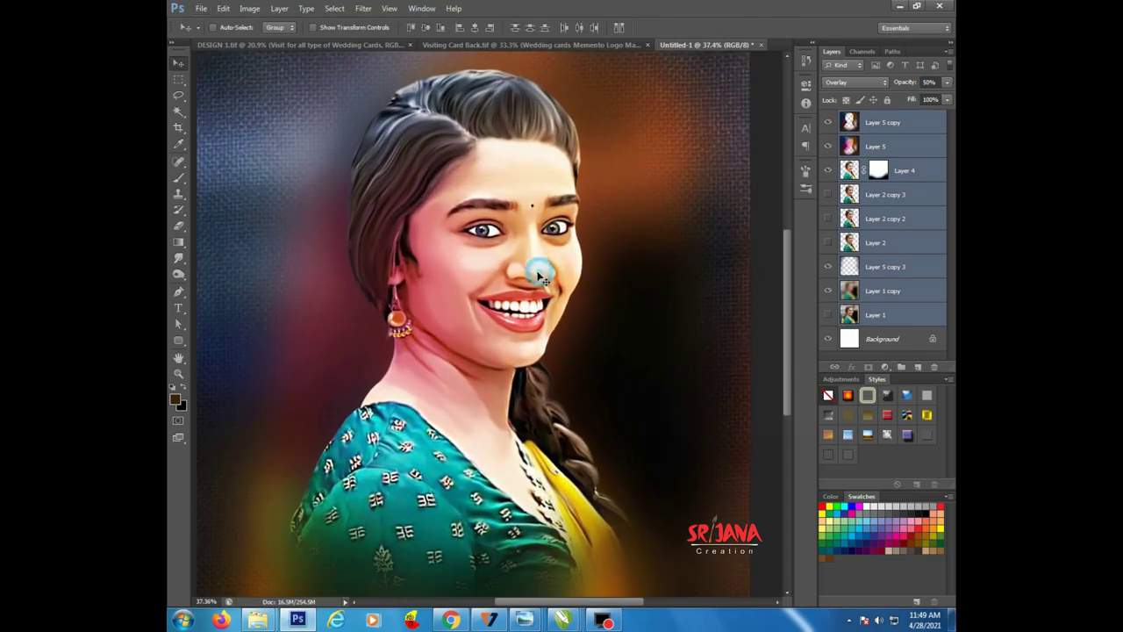
click(849, 321)
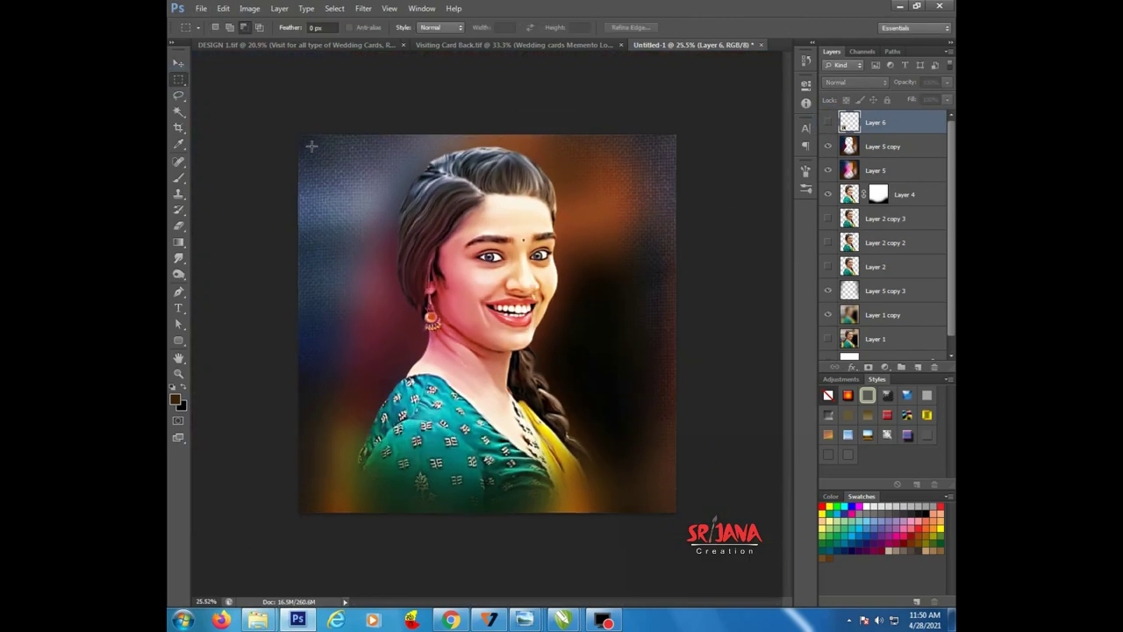
Draw a rectangular marquee selection just inside the image edge
drag(312, 146, 665, 497)
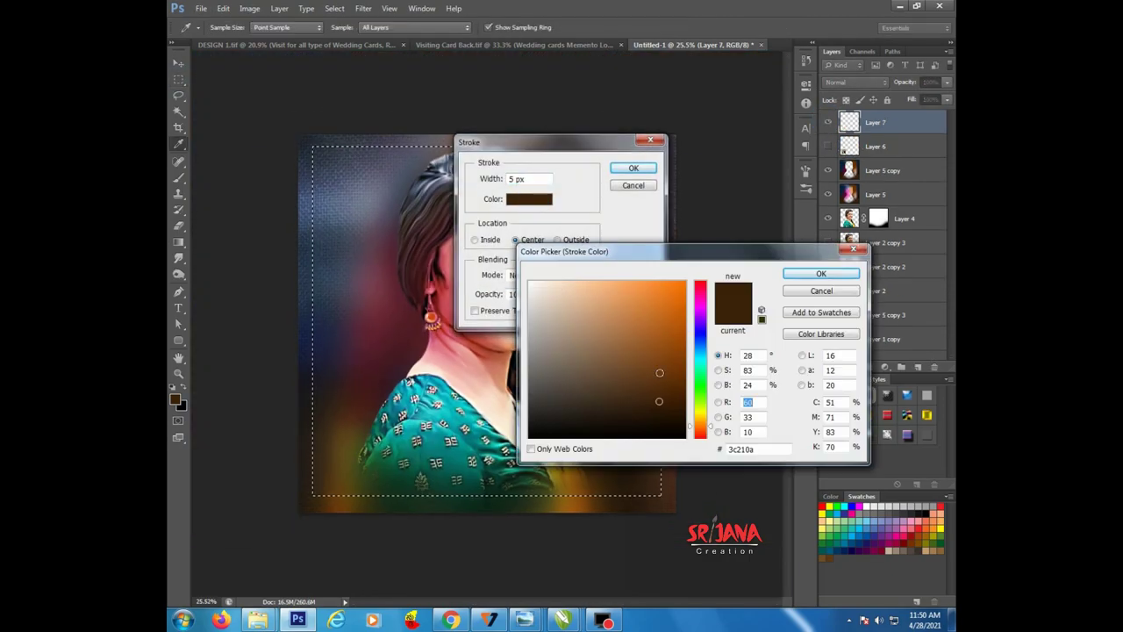